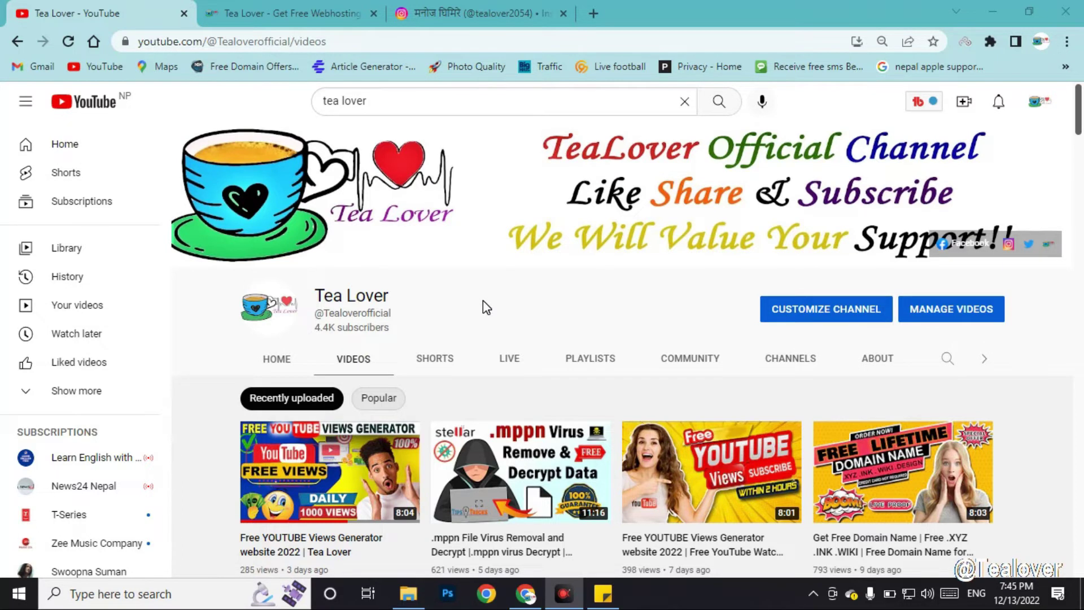
Scroll through the Tea Lover blog posts, then go back to the Tea Lover YouTube Videos page.
scroll(482, 300, "down", 5)
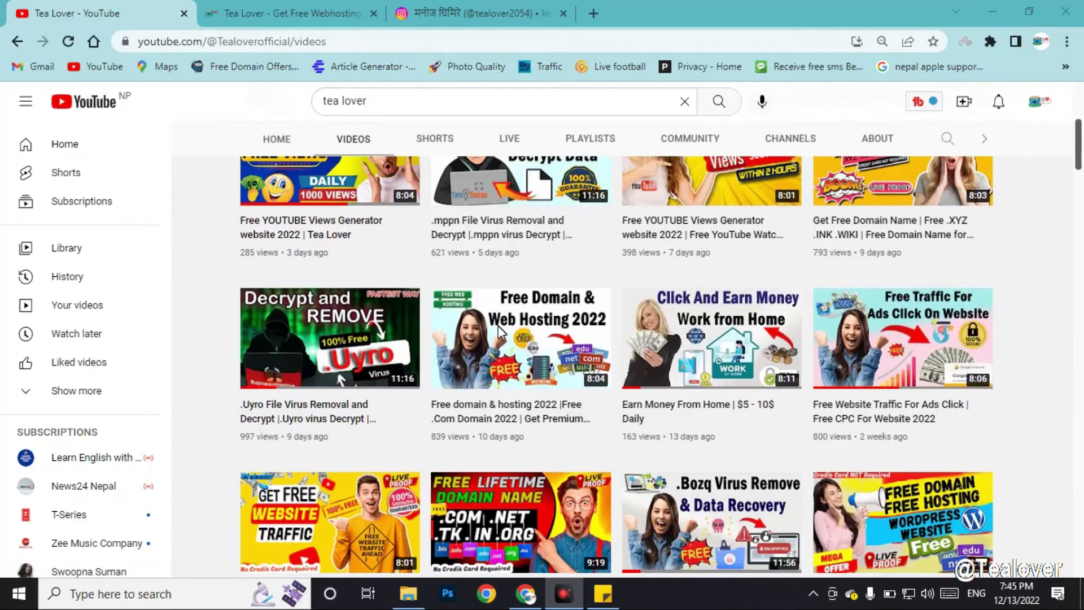
scroll(526, 280, "down", 4)
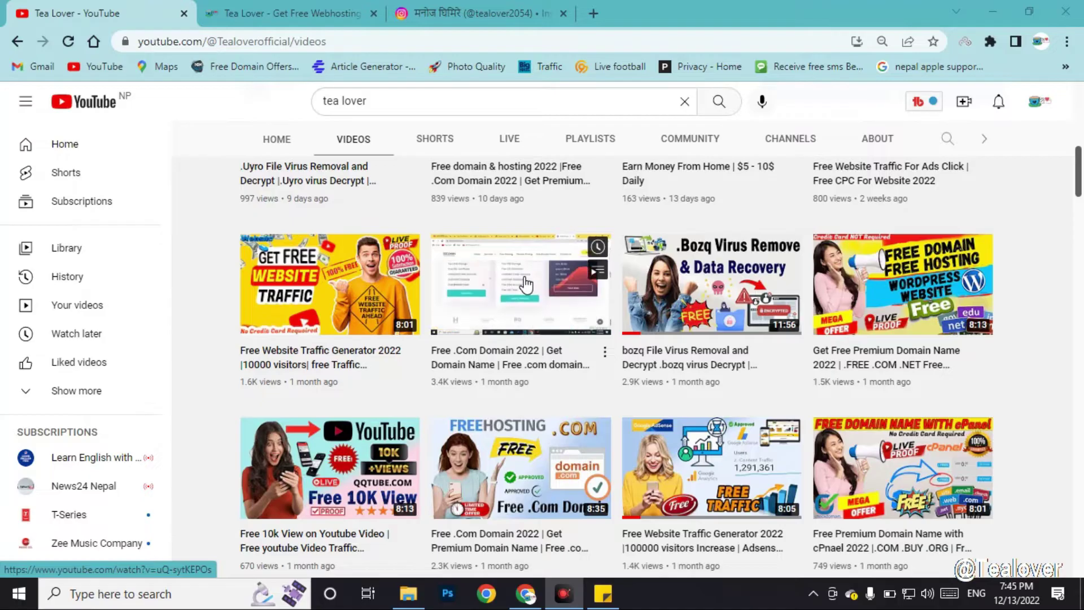
scroll(418, 272, "down", 3)
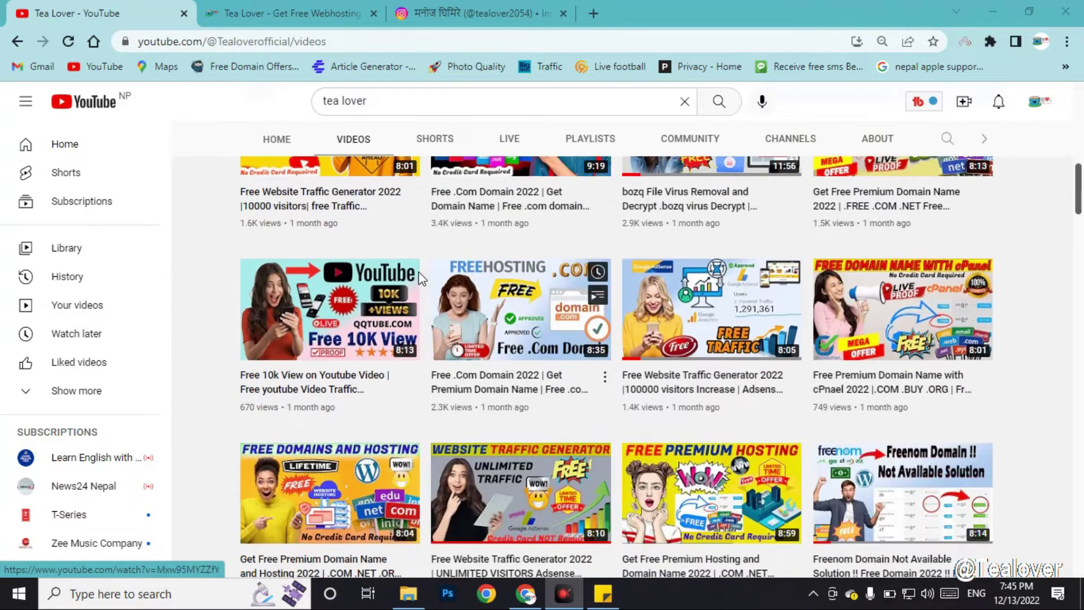
scroll(505, 239, "up", 9)
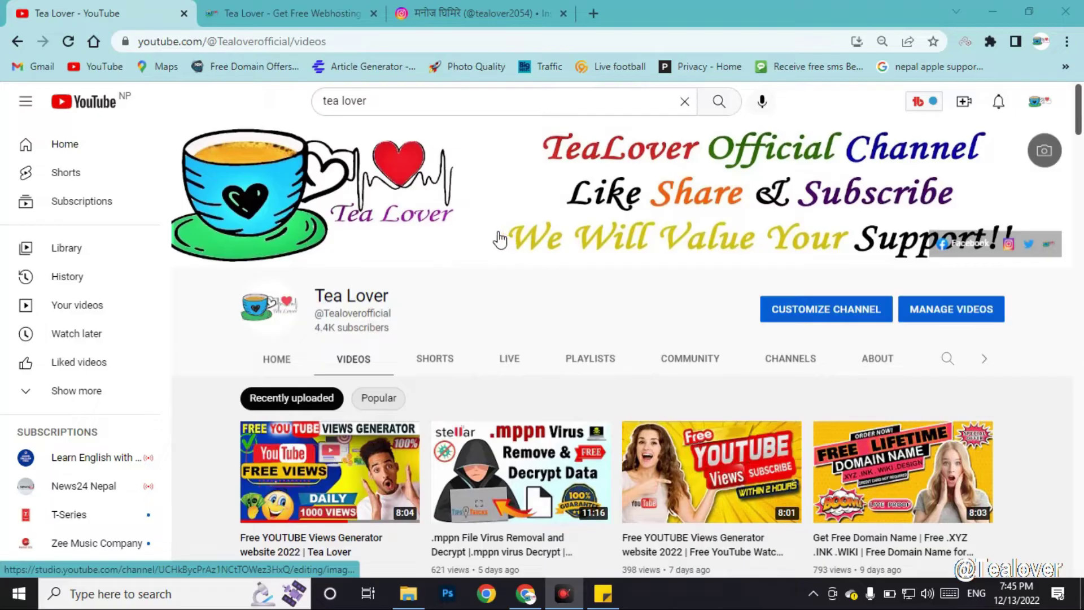
left_click(480, 13)
key("ctrl+shift+Tab")
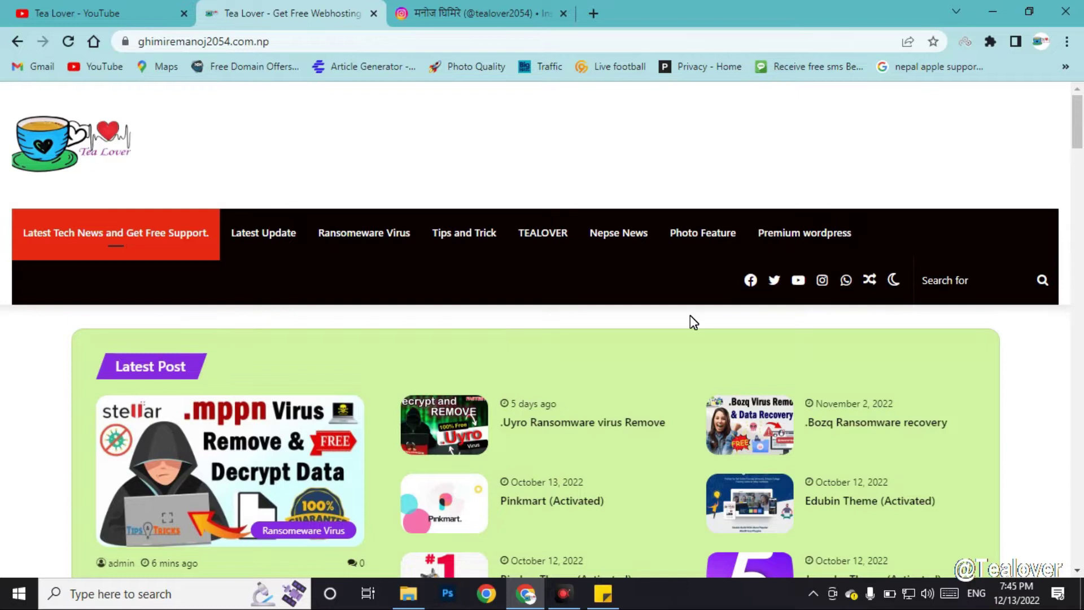
scroll(975, 346, "down", 10)
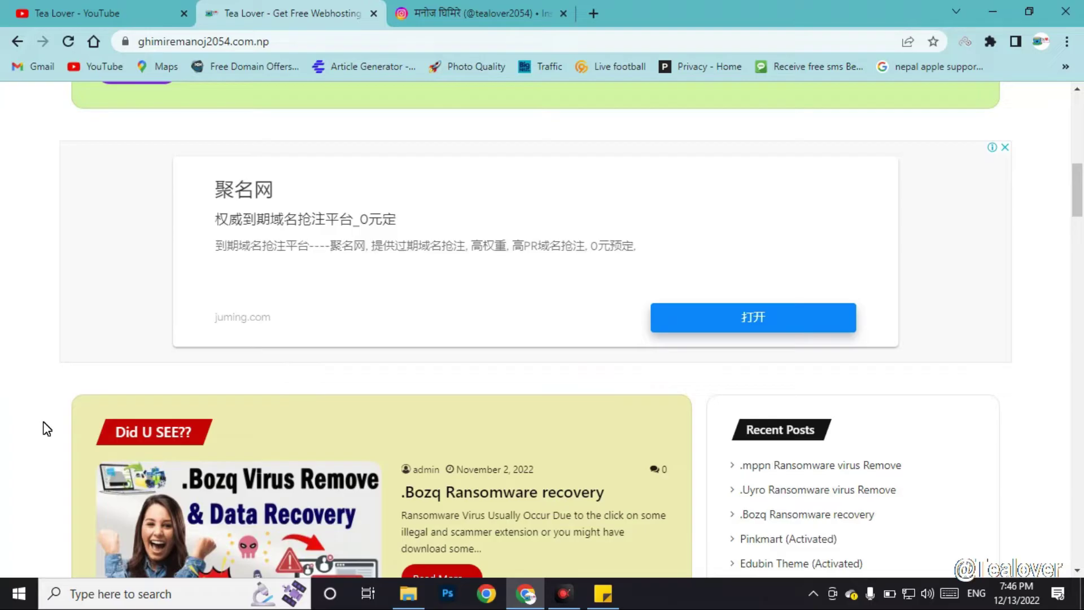
key("ctrl+1")
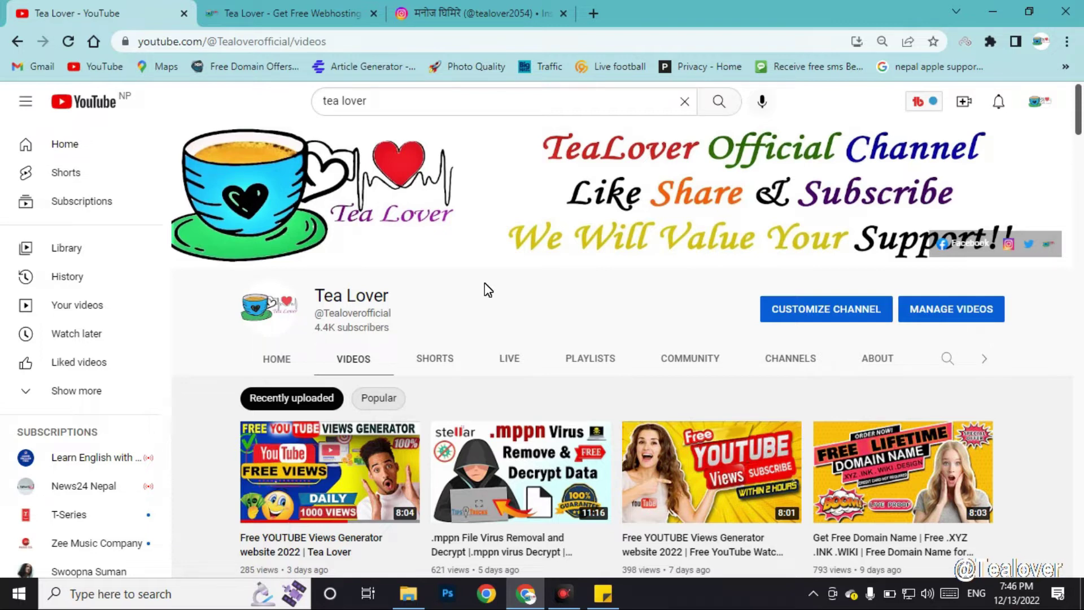
Scroll down to the channel's older videos, then open a new blank browser tab.
scroll(1059, 249, "down", 10)
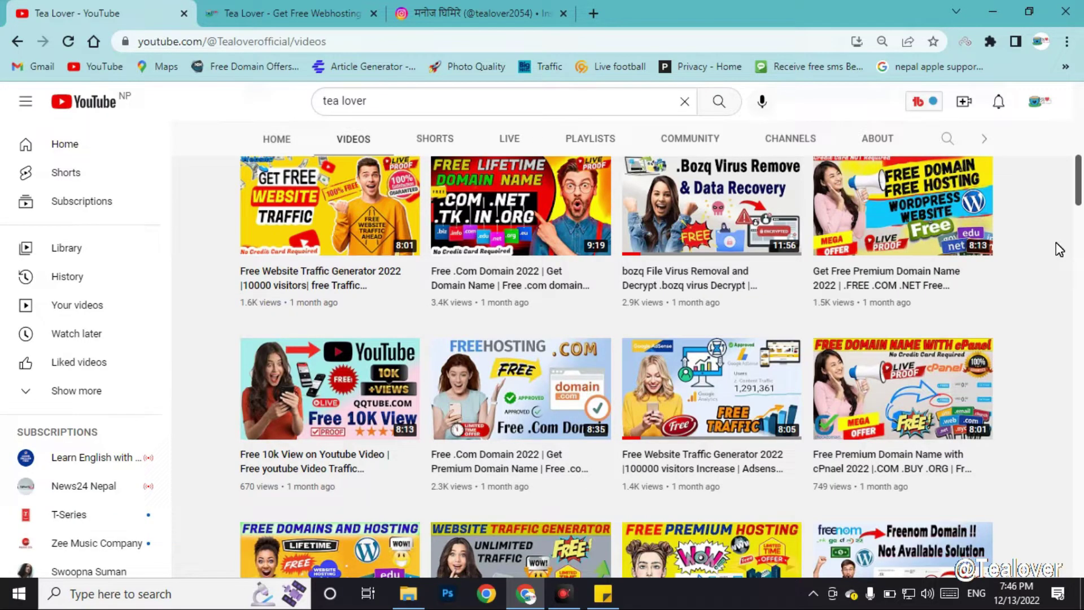
mouse_move(556, 299)
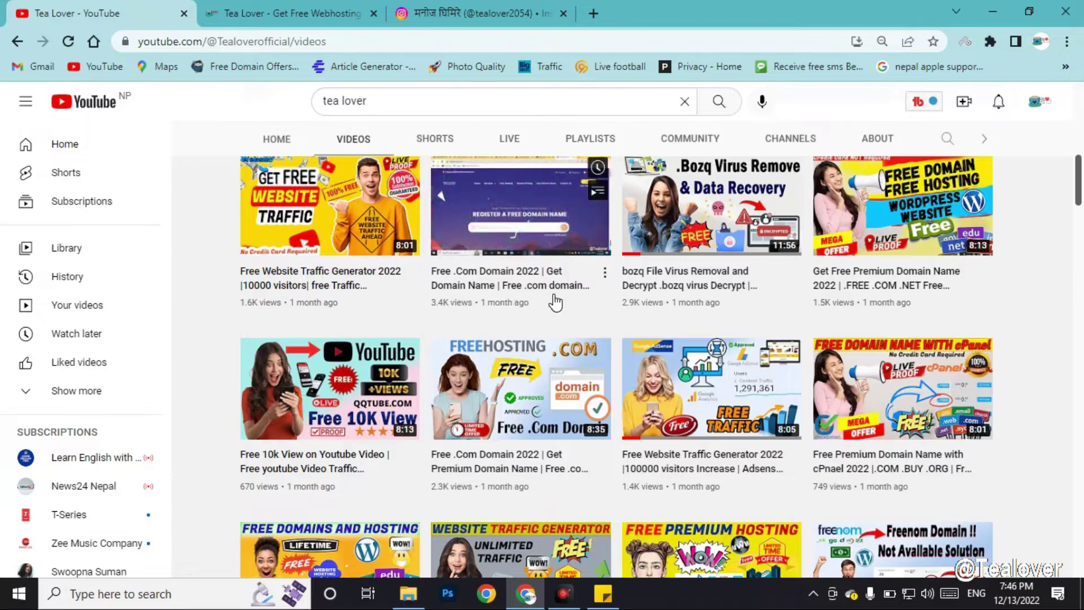
mouse_move(788, 280)
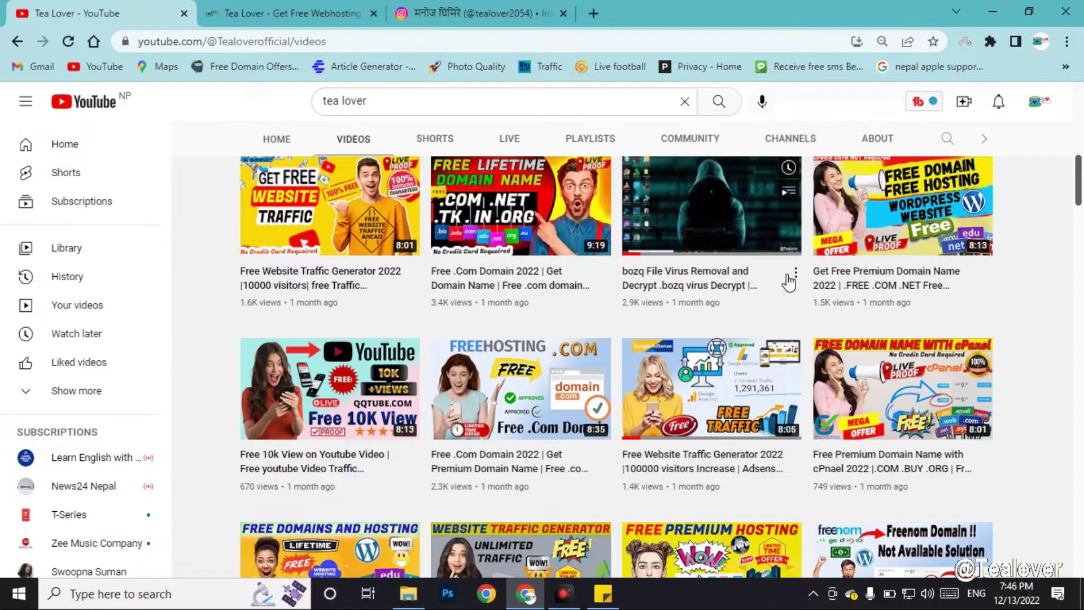
left_click(593, 14)
type("https://ohosti.com/")
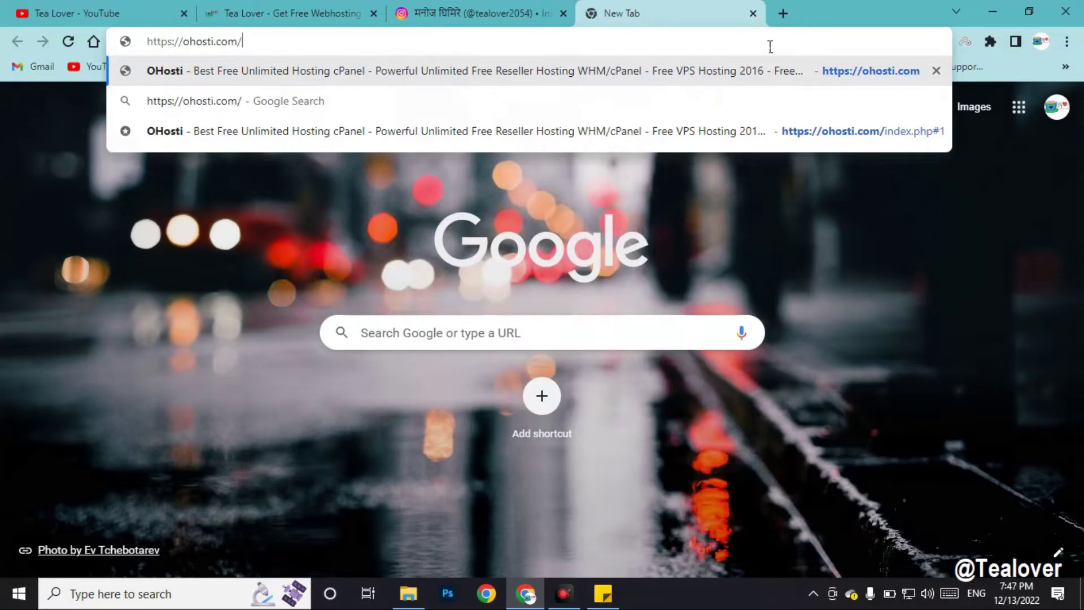
key("Return")
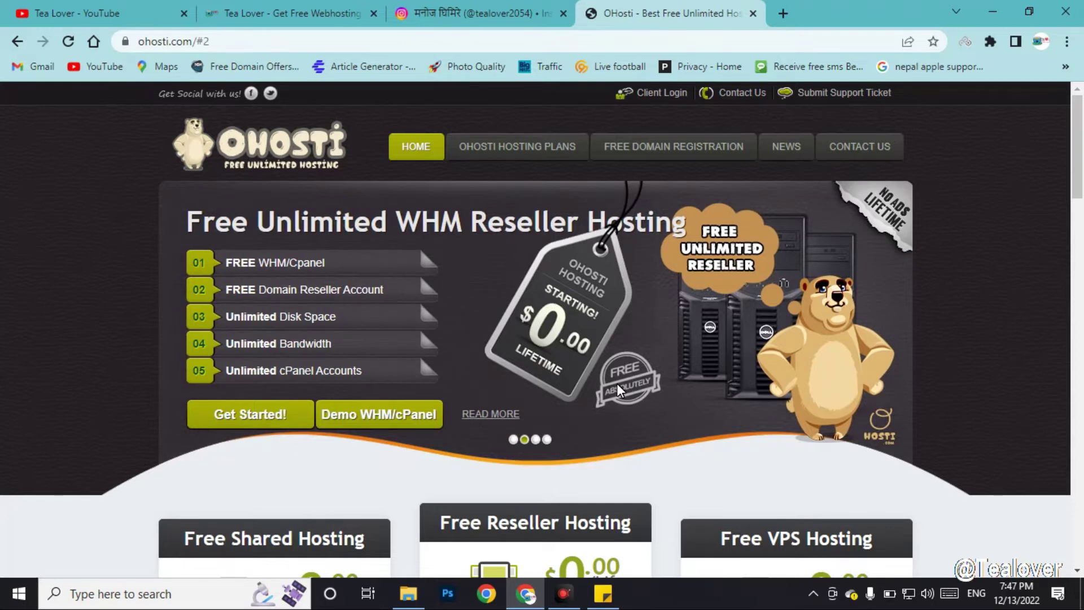
left_click(516, 439)
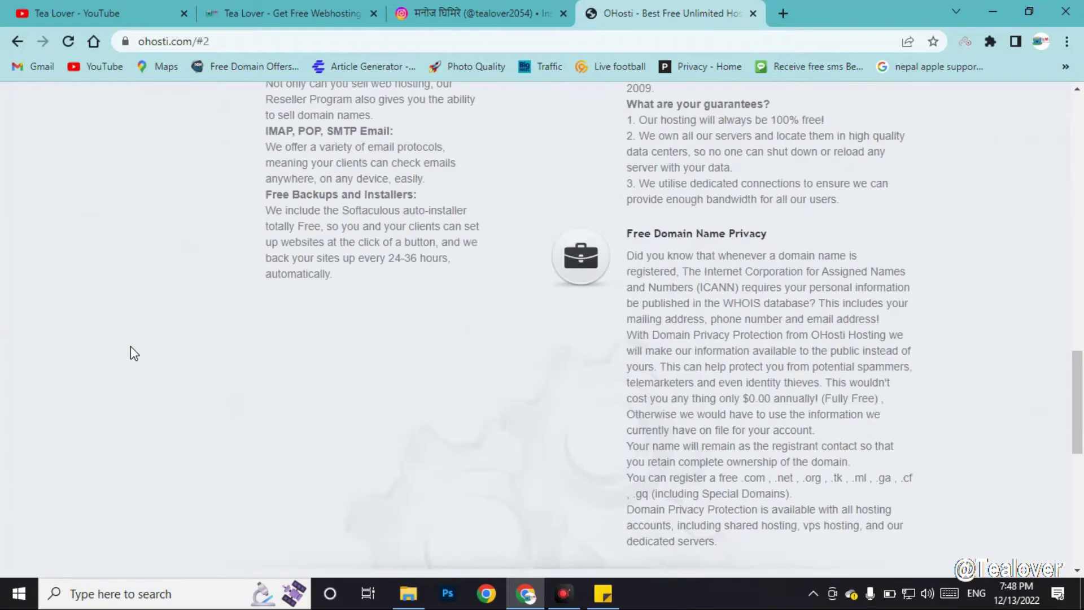
scroll(131, 346, "up", 15)
scroll(131, 354, "up", 2)
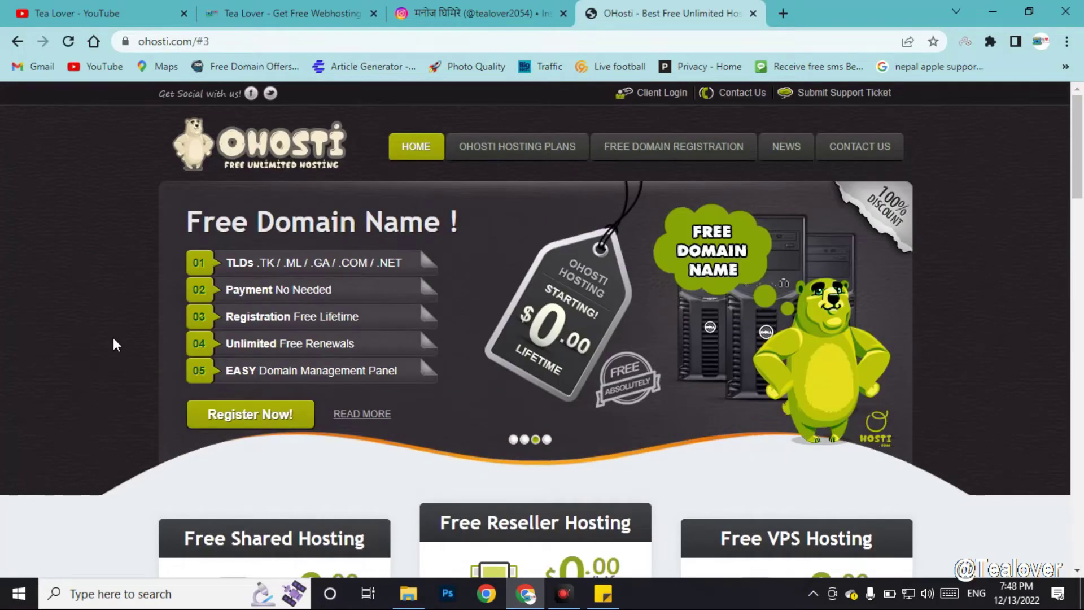
scroll(115, 339, "down", 5)
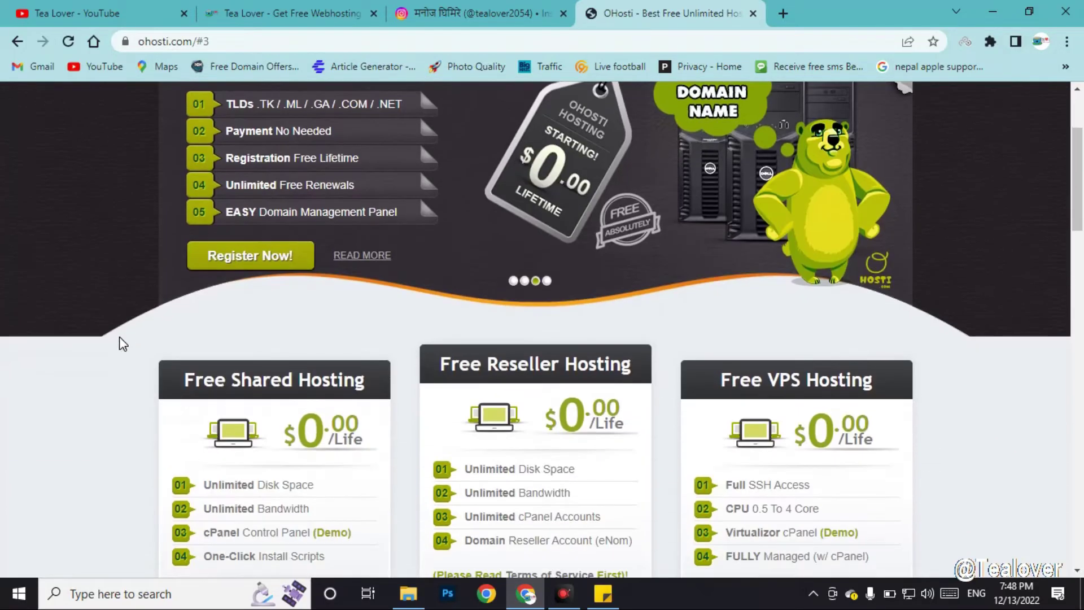
scroll(129, 337, "down", 1)
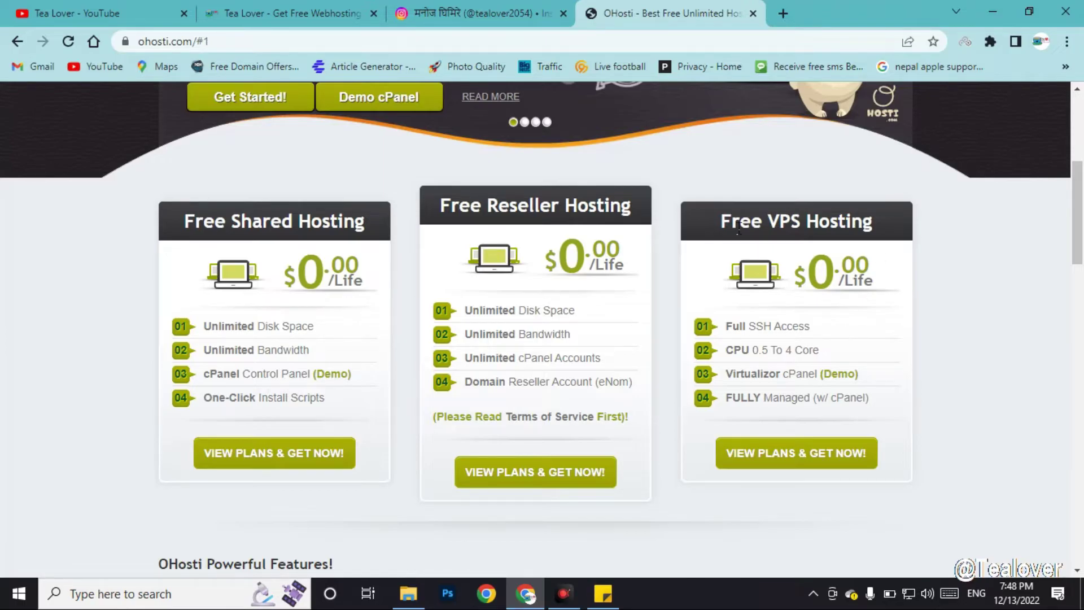
Highlight the Free VPS Hosting heading and its CPU 0.5 To 4 Core line, then open vpshosting.php.
left_click_drag(714, 222, 902, 242)
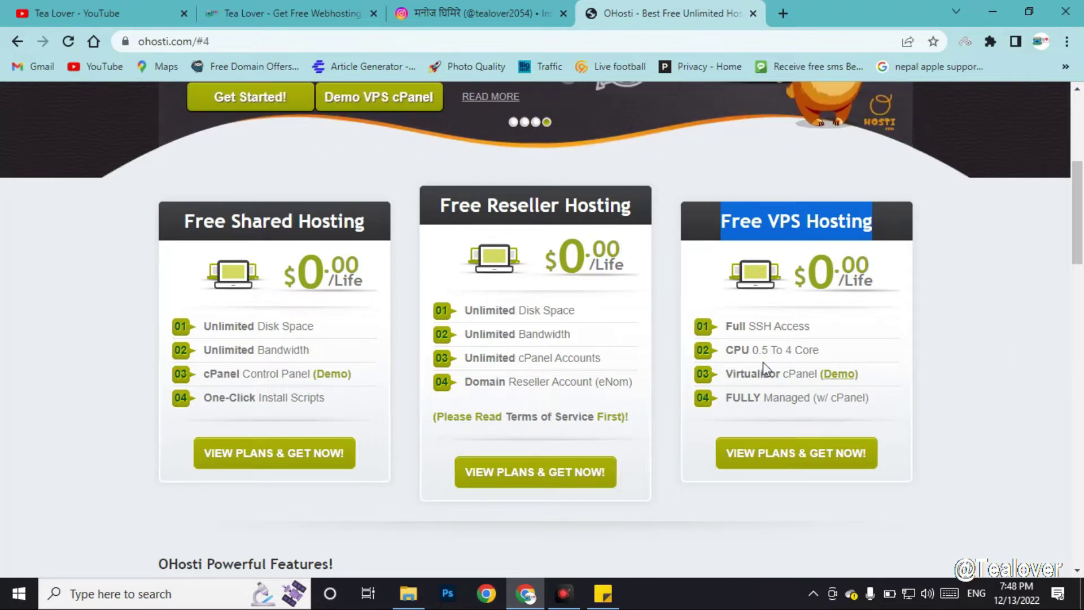
left_click_drag(734, 350, 863, 358)
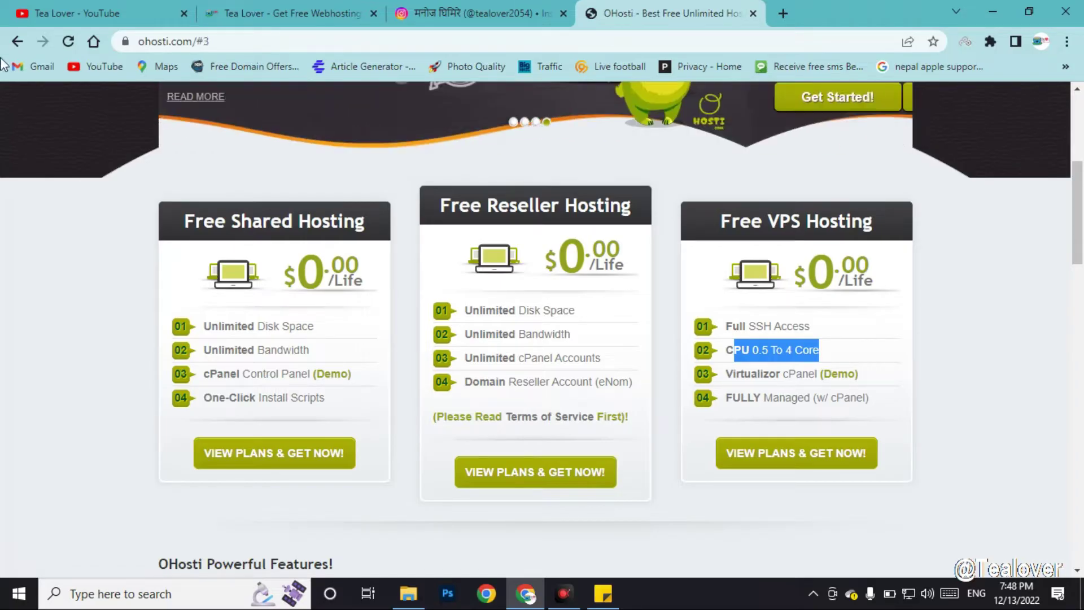
left_click(82, 323)
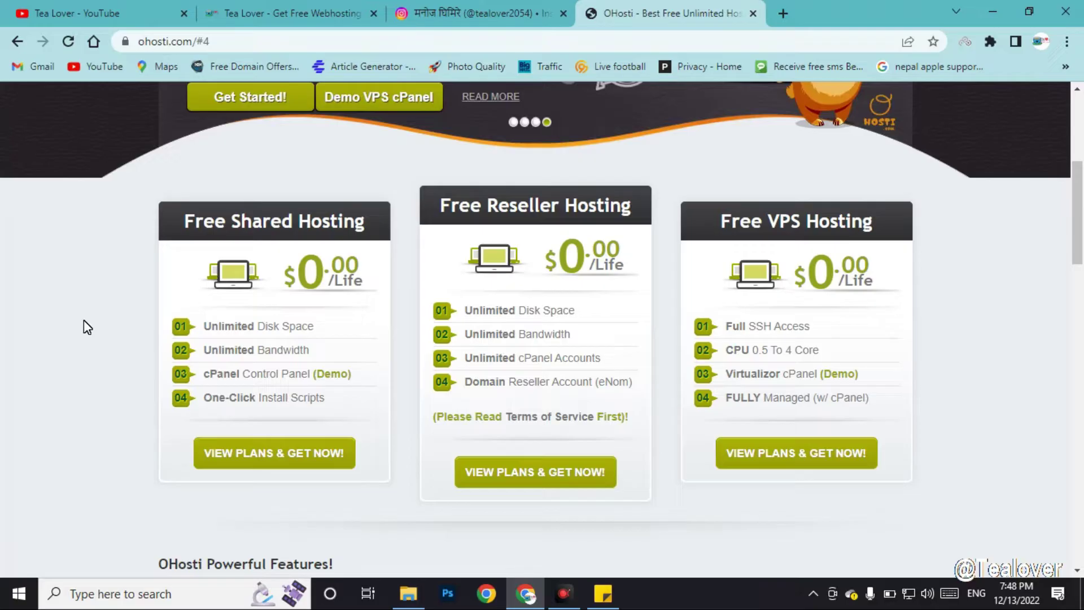
left_click(828, 465)
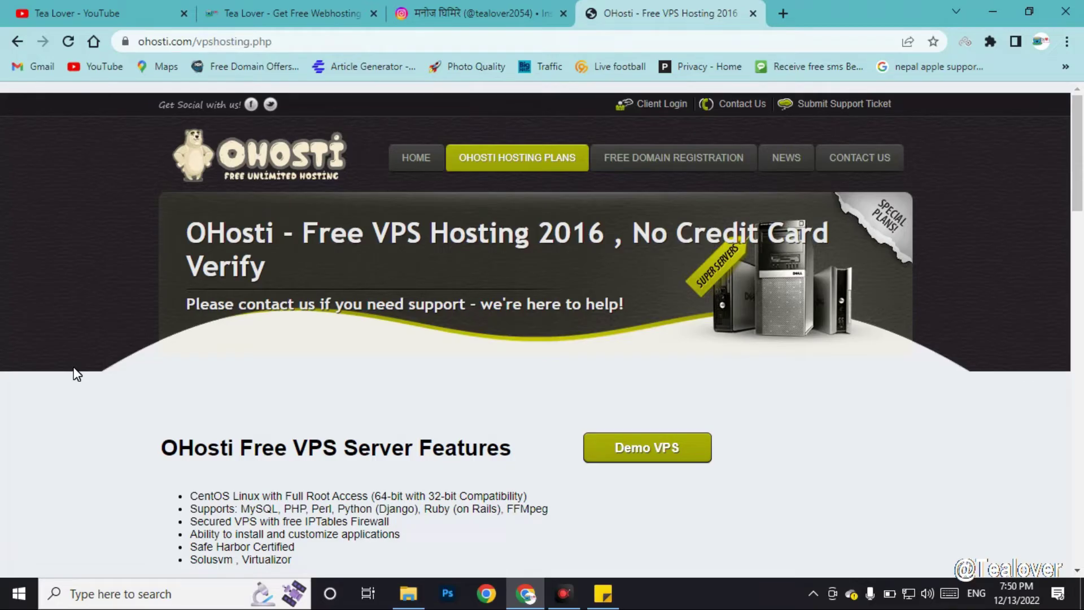
scroll(324, 343, "down", 10)
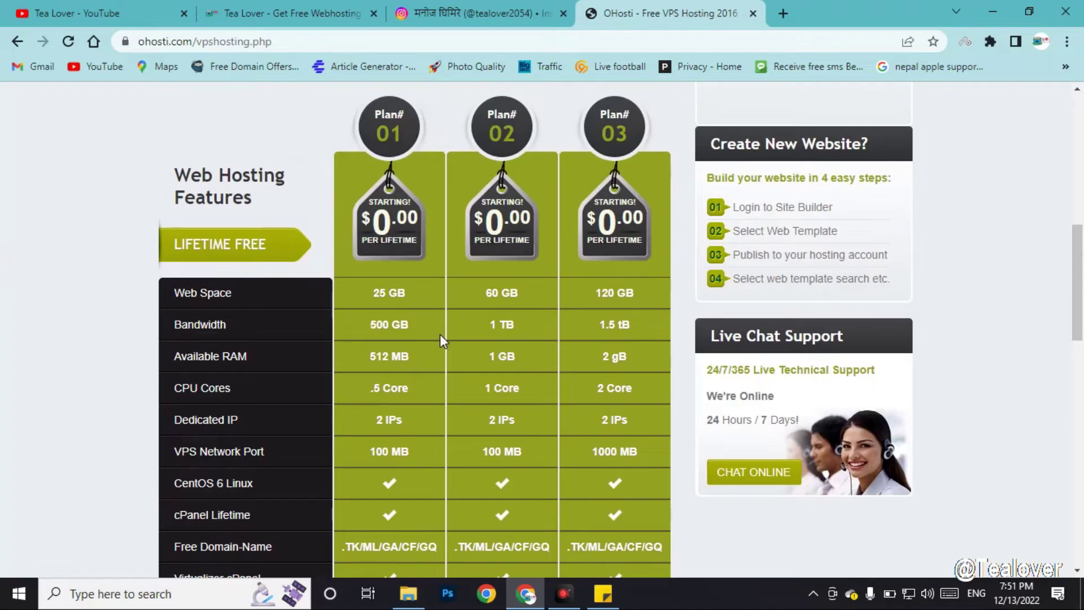
scroll(627, 497, "down", 4)
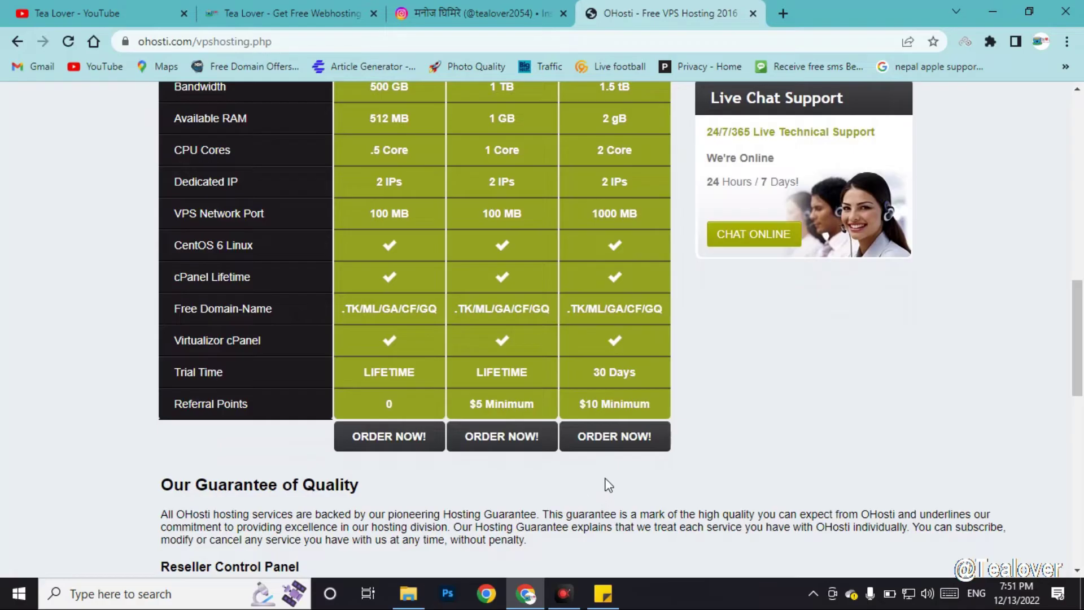
left_click_drag(582, 405, 707, 404)
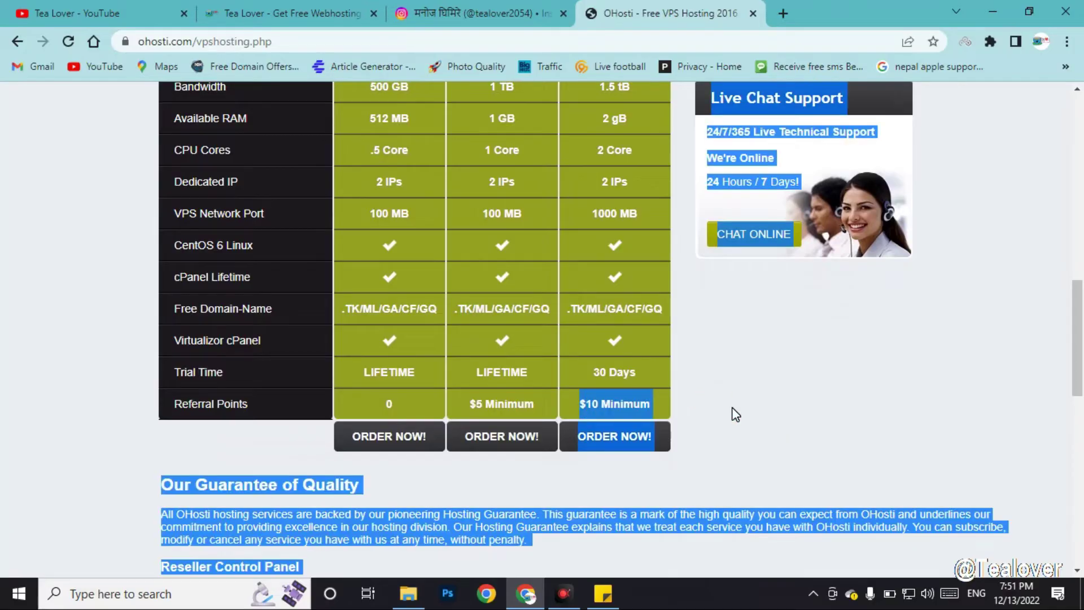
left_click(731, 407)
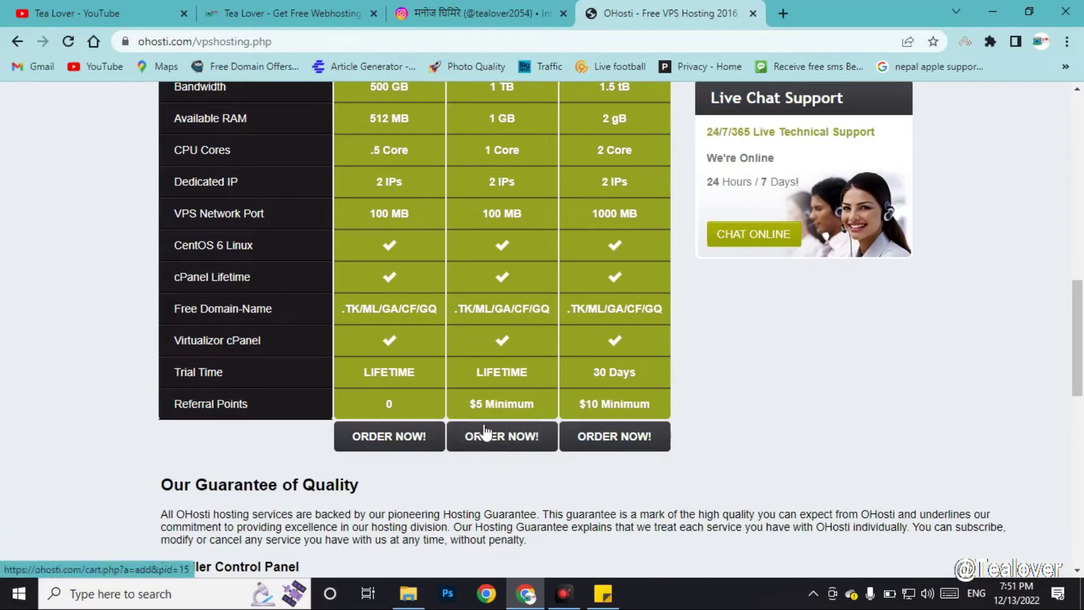
scroll(439, 488, "up", 1)
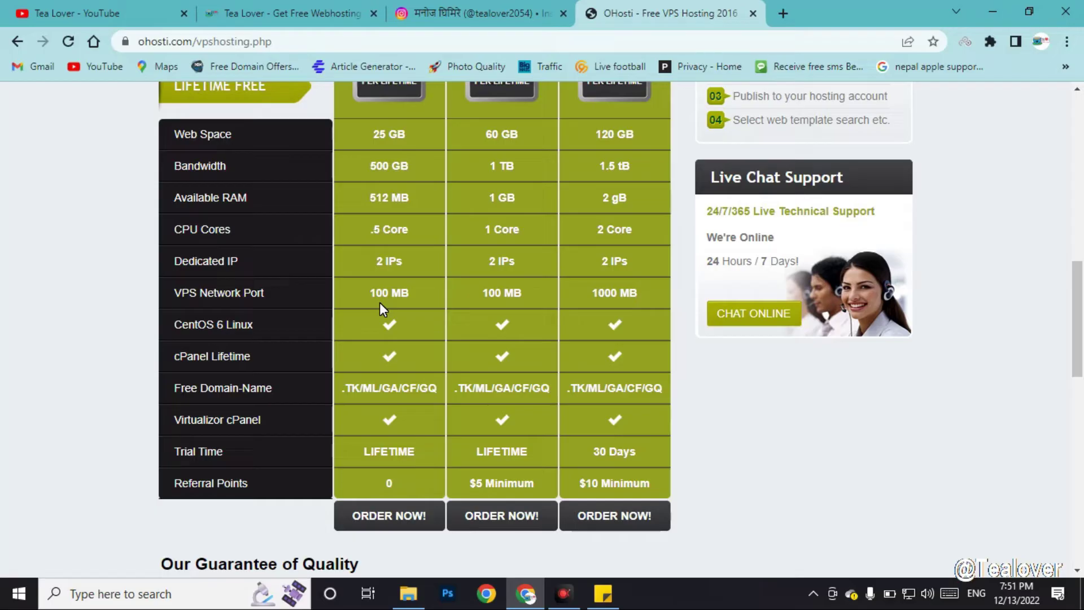
Order the Free Sun VPS Hosting Package (01) and briefly highlight the Product Selection heading.
left_click(389, 515)
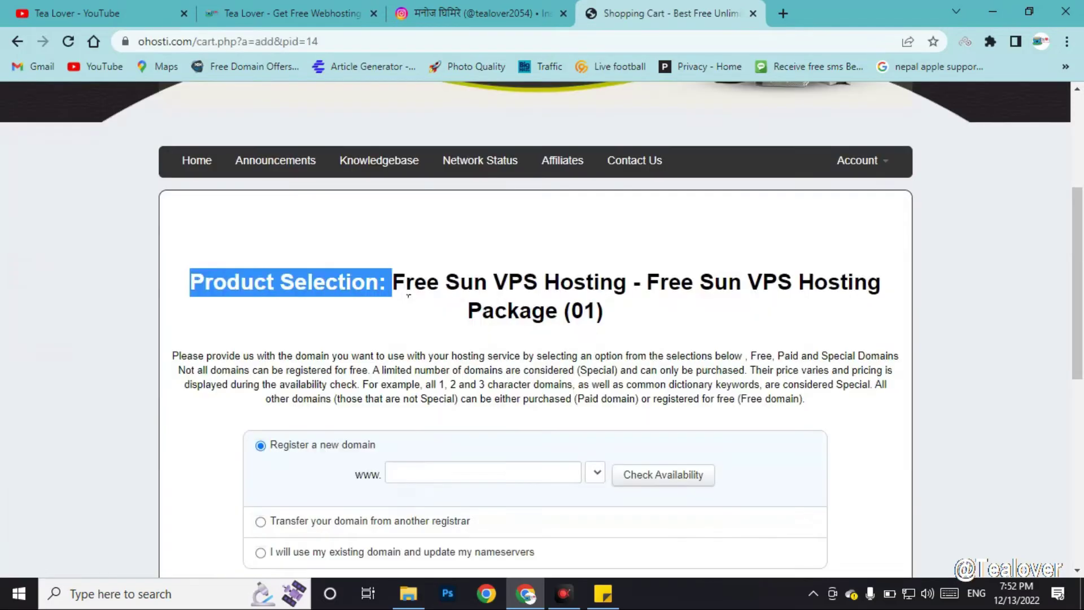
left_click_drag(409, 295, 832, 315)
left_click(689, 282)
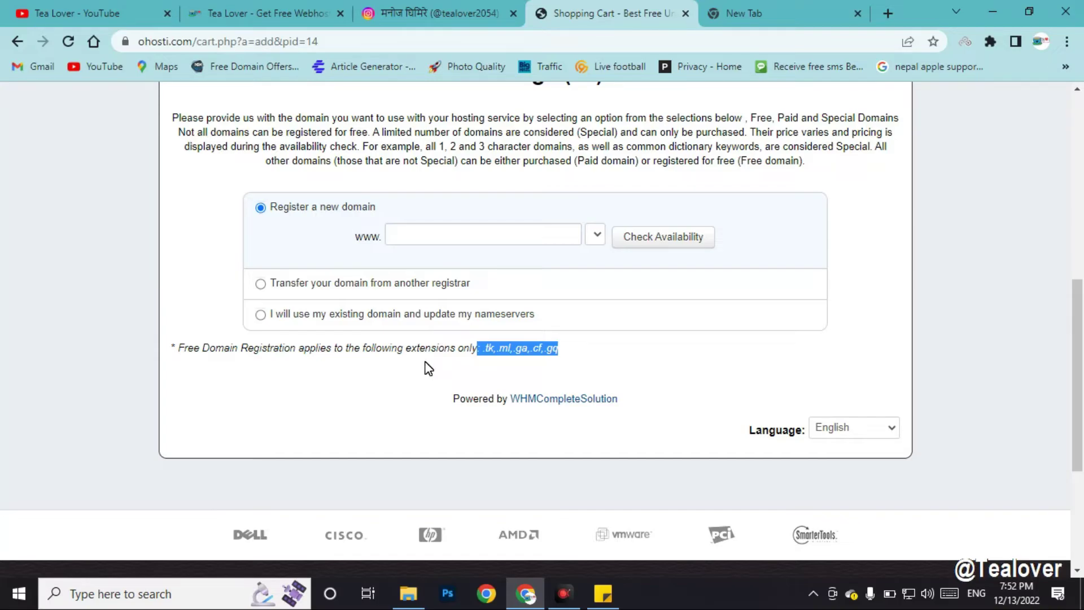
Search for freenoom, open Freenom's home page from the results, then return to Tea Lover YouTube.
left_click(791, 13)
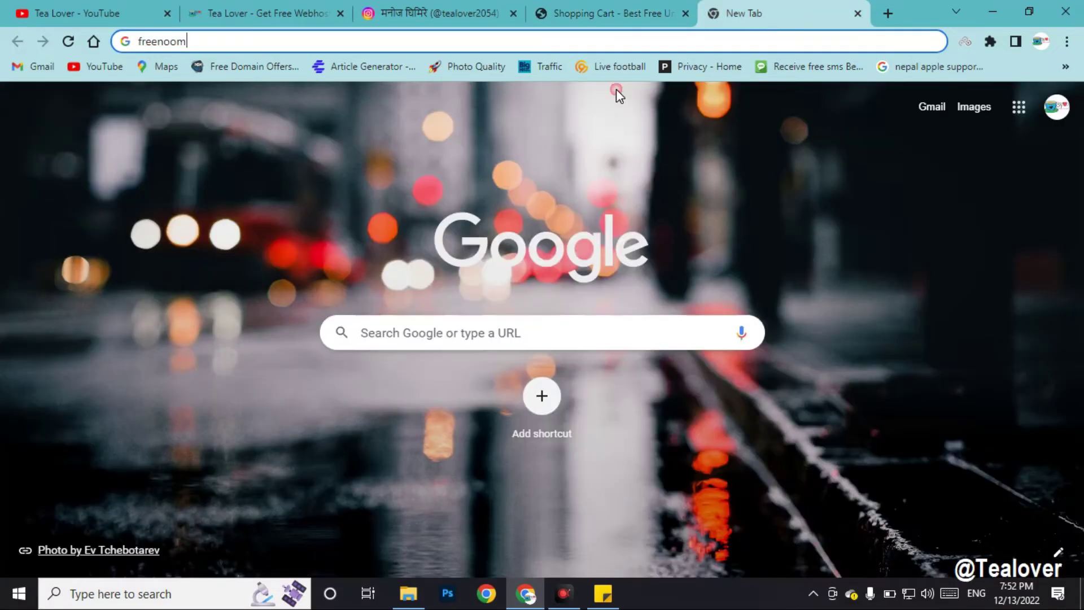
key("Return")
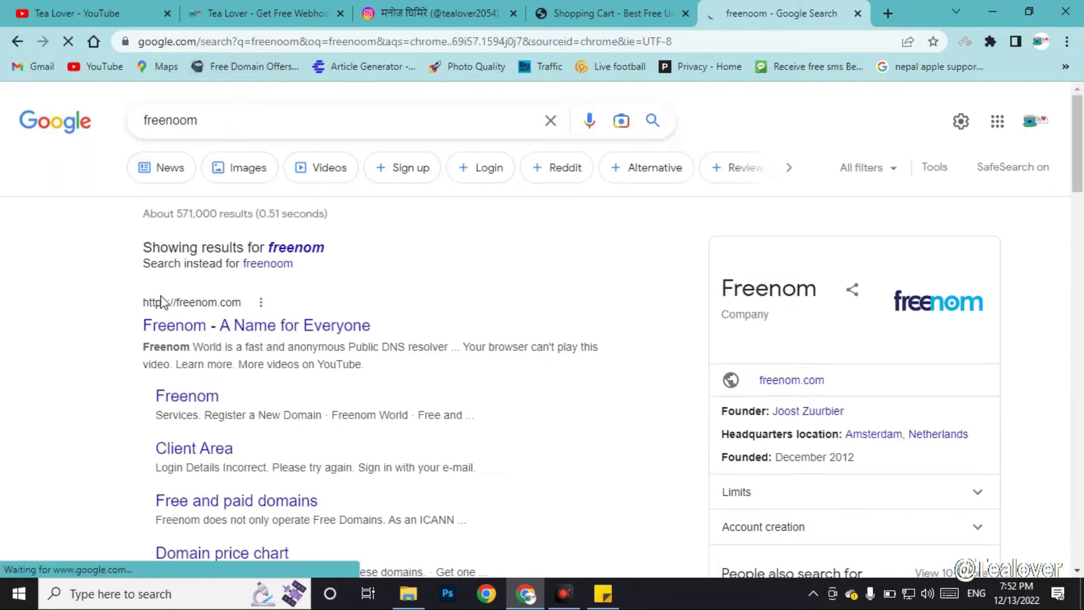
left_click(160, 323)
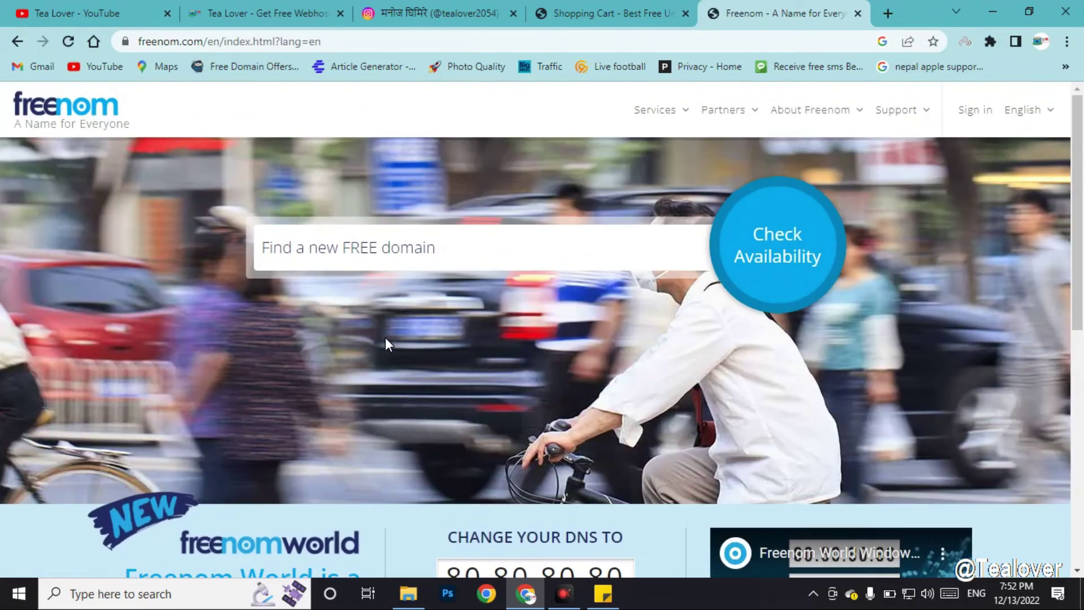
left_click(121, 8)
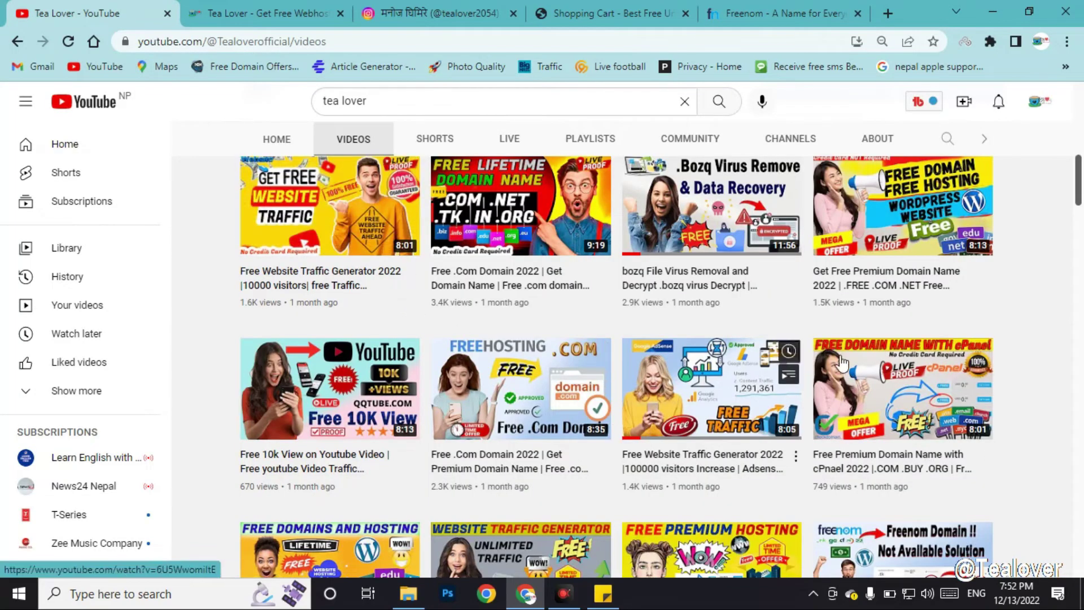
Scroll the channel's videos to the Freenom Domain video, then switch back to Freenom's home page.
scroll(592, 390, "down", 4)
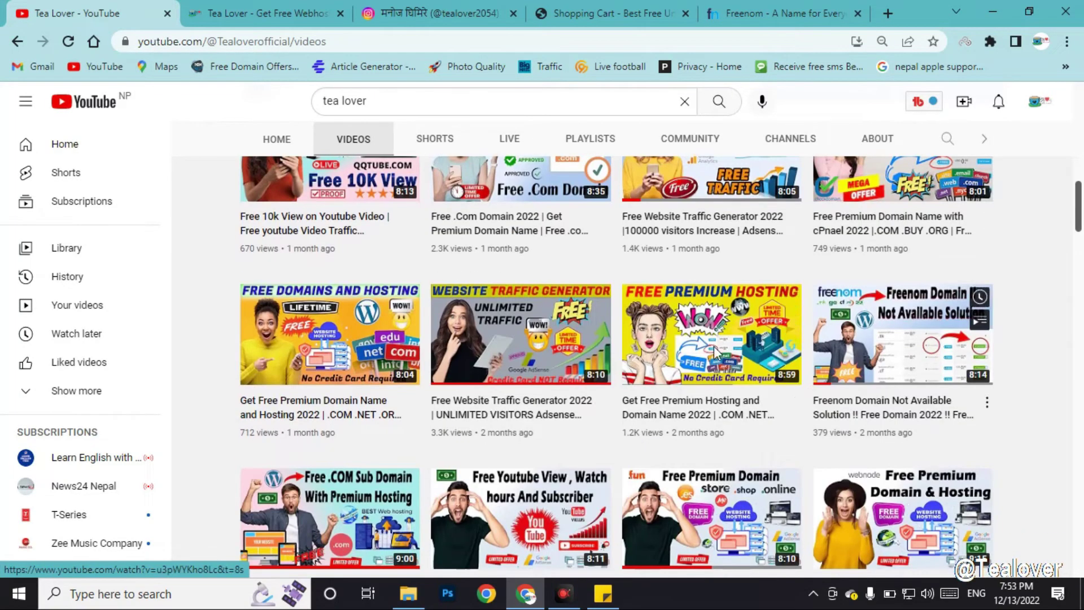
mouse_move(916, 323)
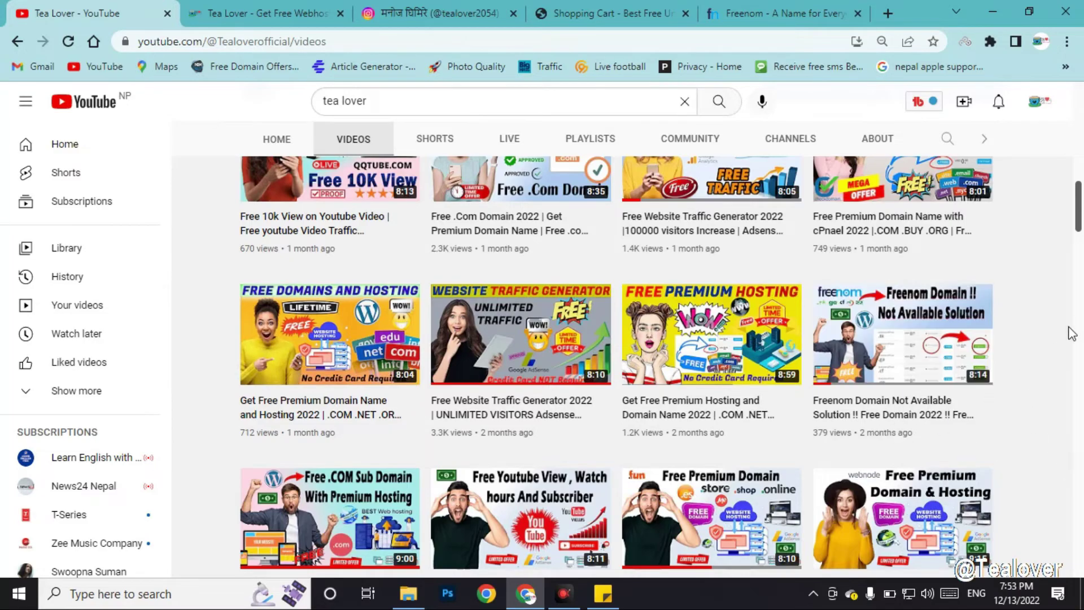
mouse_move(897, 410)
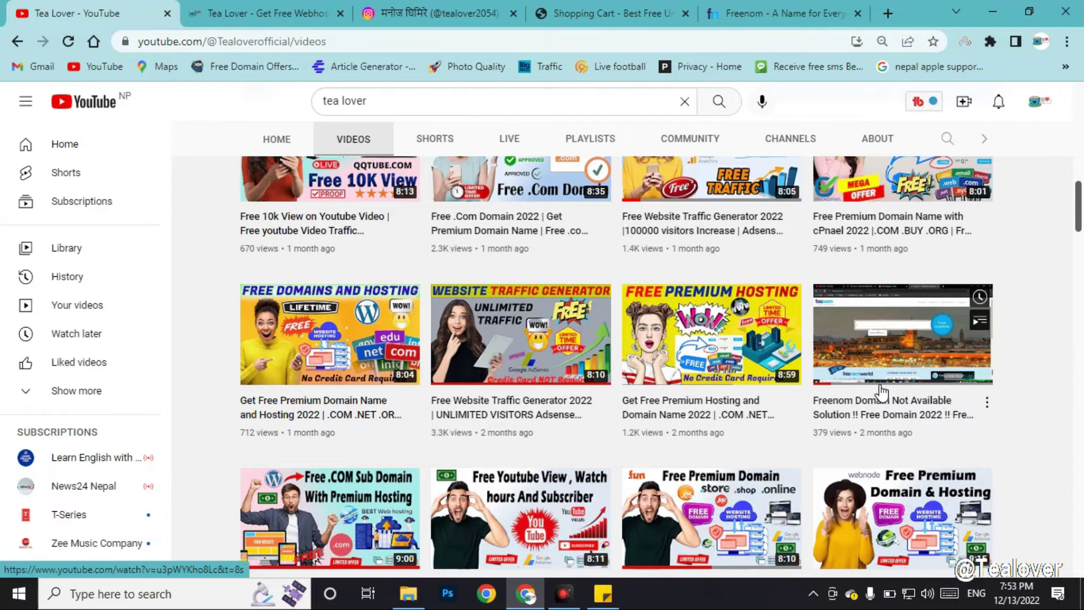
left_click(773, 7)
scroll(609, 336, "down", 1)
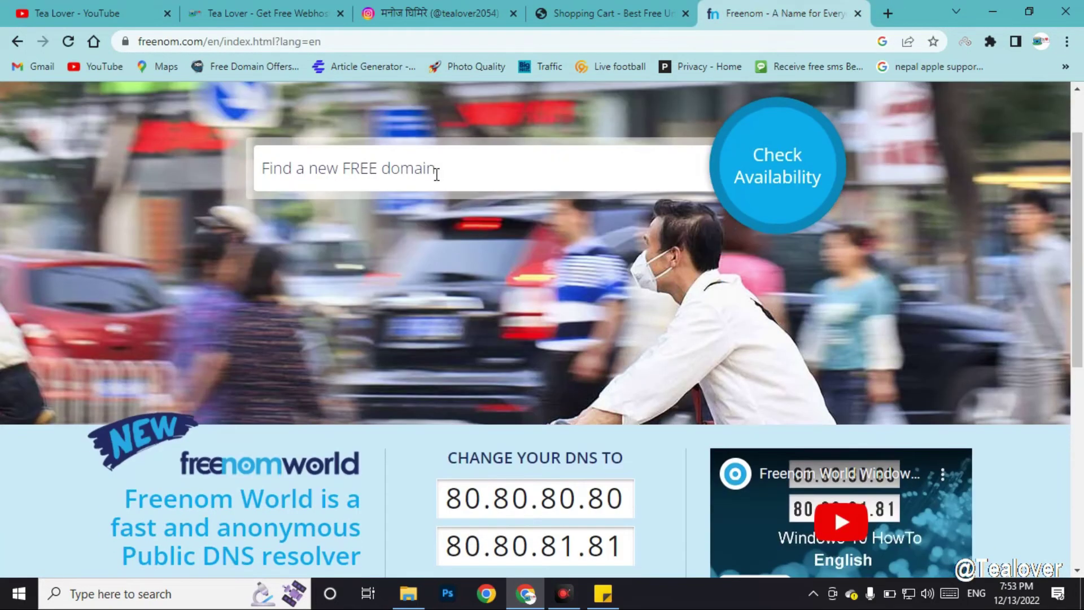
Focus Freenom's free domain search, glance at the YouTube tab, then return to the OHosti shopping cart.
left_click(436, 174)
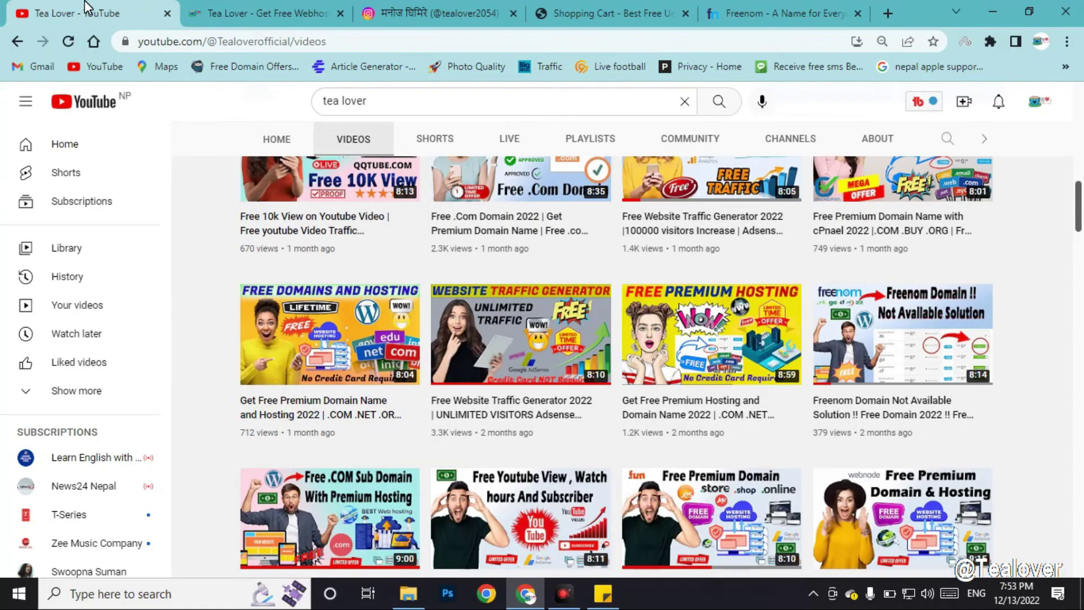
left_click(85, 12)
scroll(585, 409, "up", 8)
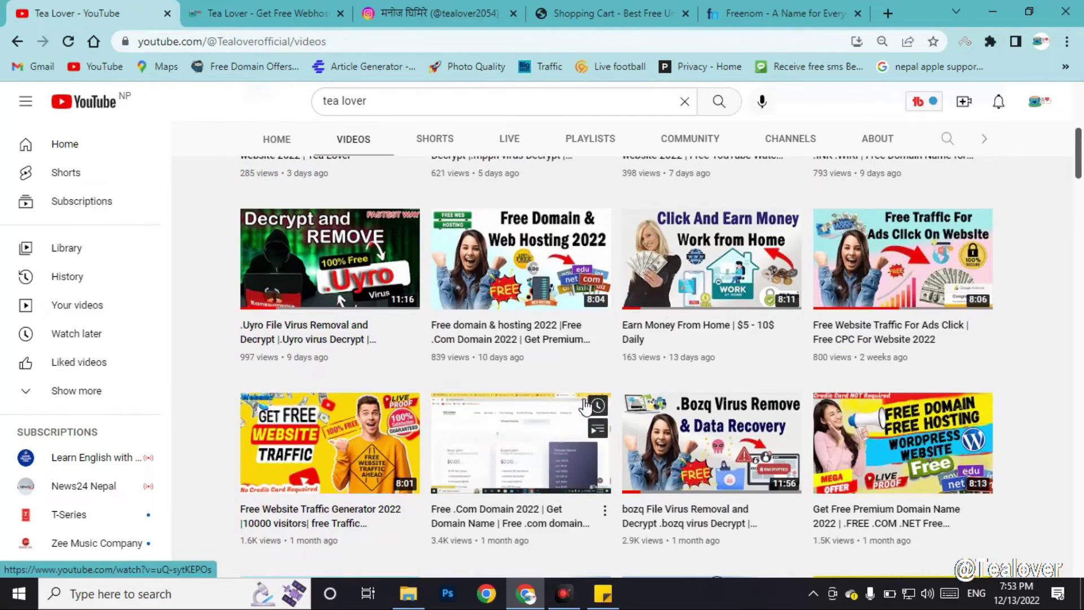
key("ctrl+4")
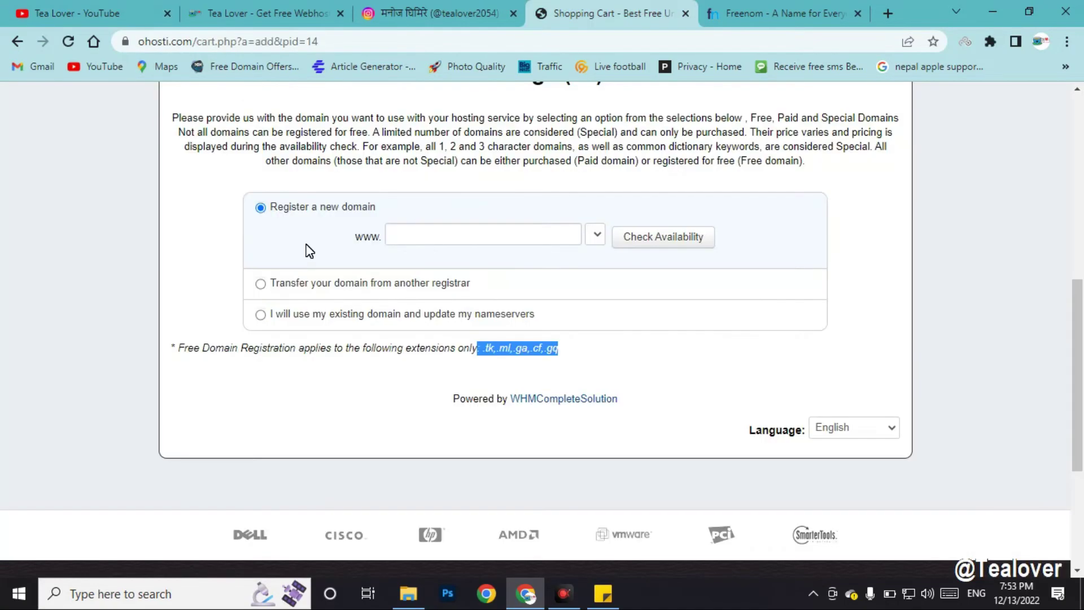
Choose the existing domain tealoverofficial.tk for the VPS order and continue to server configuration.
left_click(264, 324)
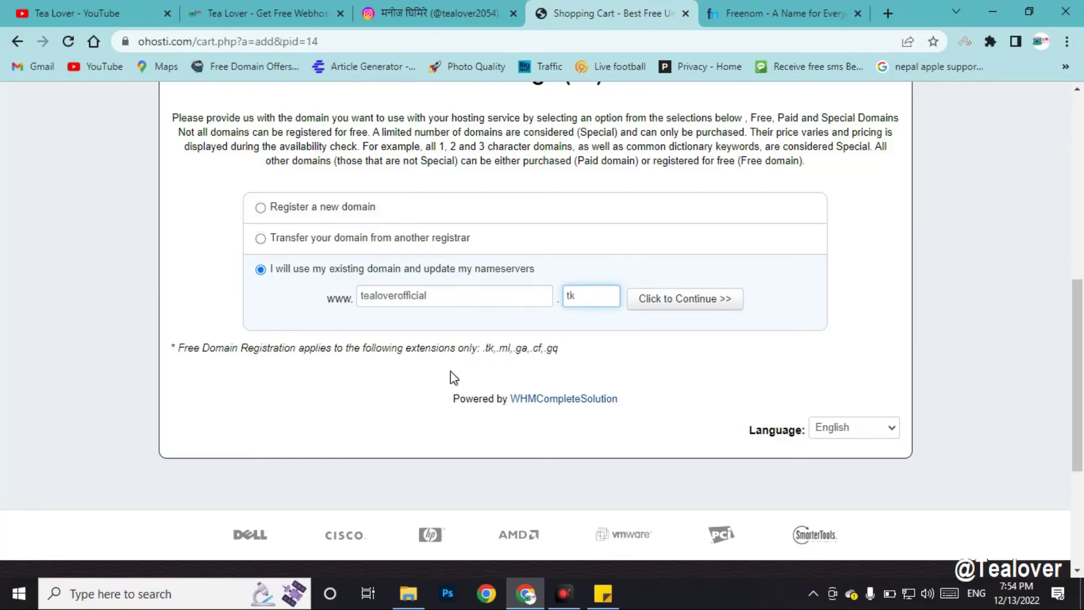
left_click(450, 375)
left_click(366, 307)
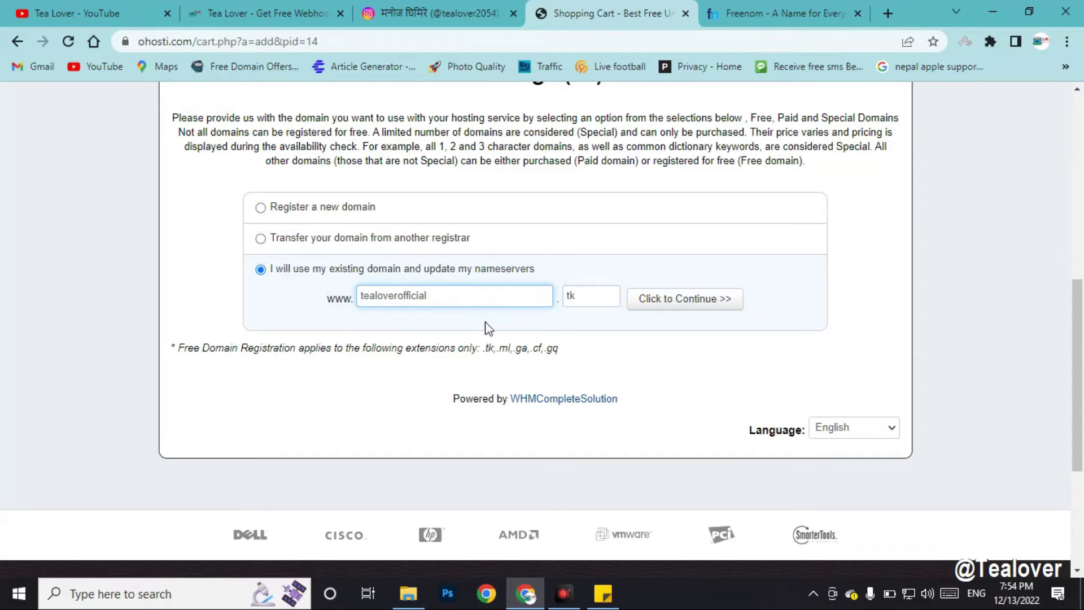
left_click(692, 302)
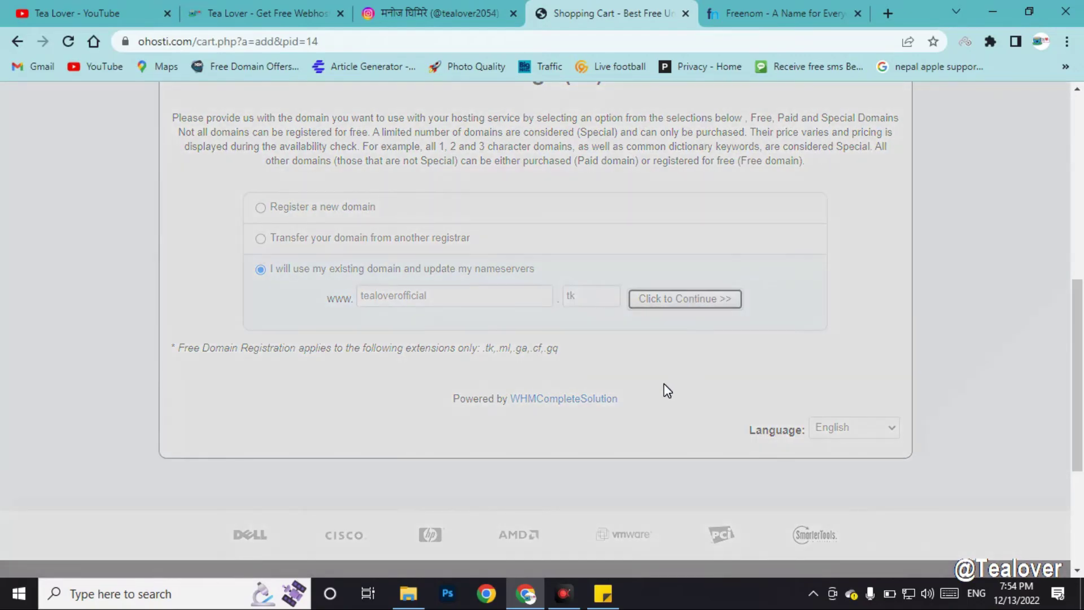
left_click(551, 360)
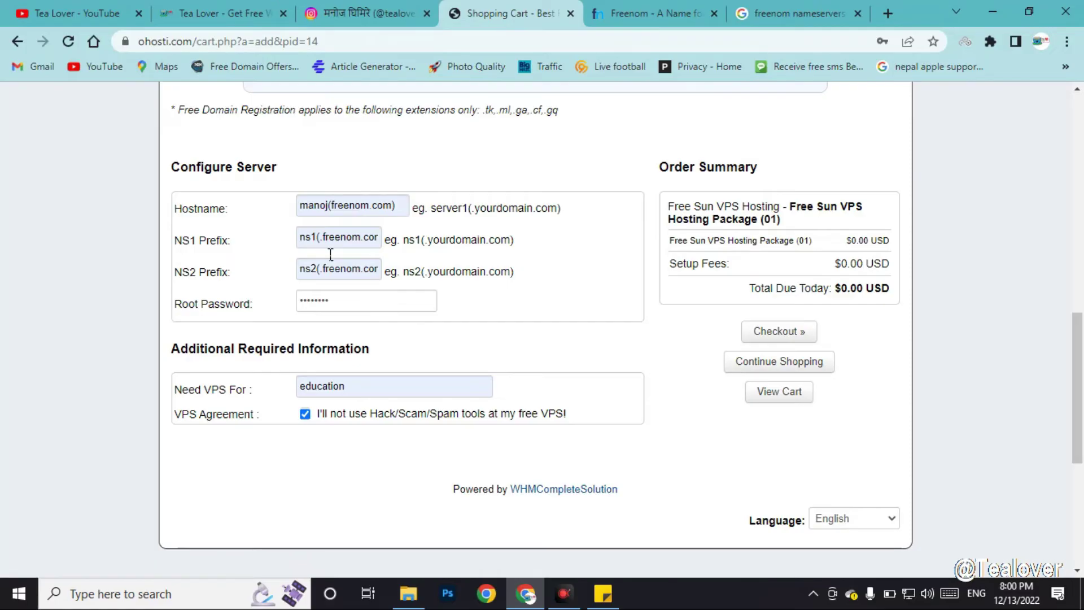
Highlight the NS1 example hostname, then proceed to Checkout for the $0.00 Free Sun VPS order.
left_click_drag(410, 246, 486, 245)
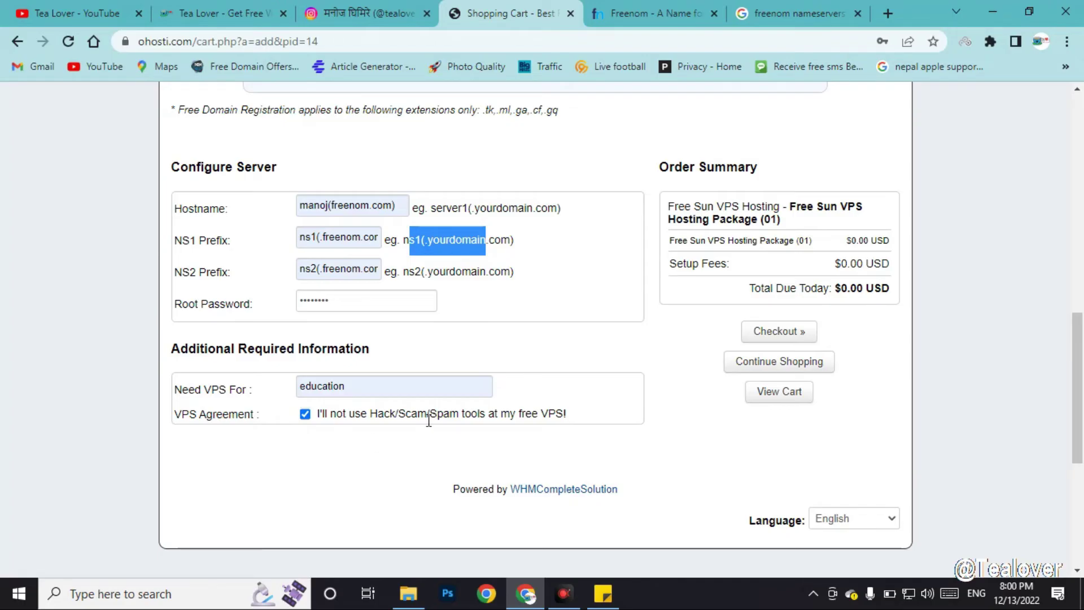
left_click(790, 332)
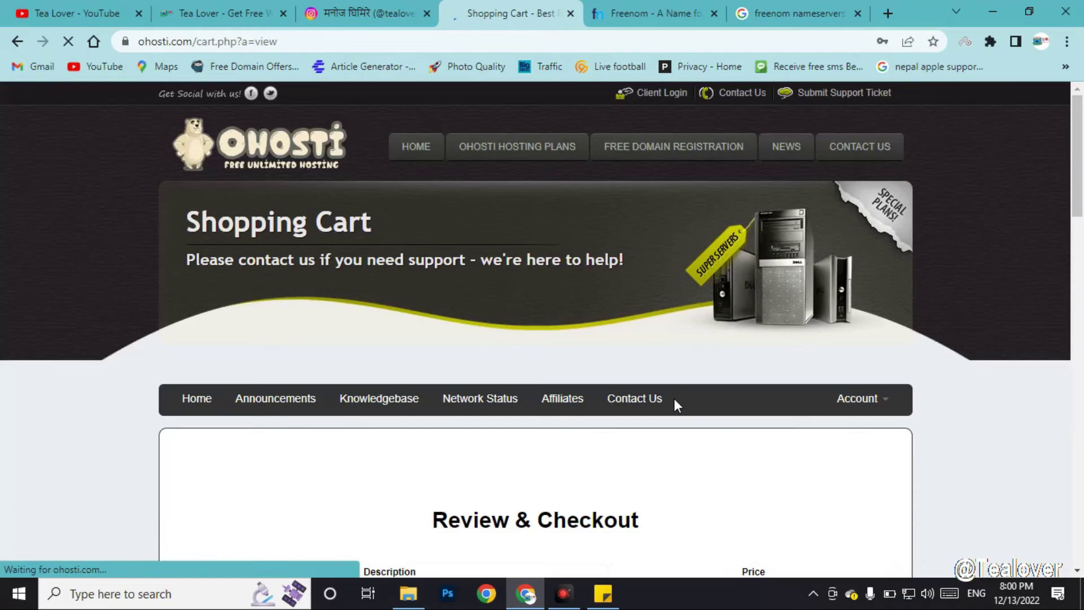
Fill in the new customer's details, including the email address, on the Review & Checkout form.
scroll(674, 398, "down", 5)
left_click_drag(413, 203, 673, 225)
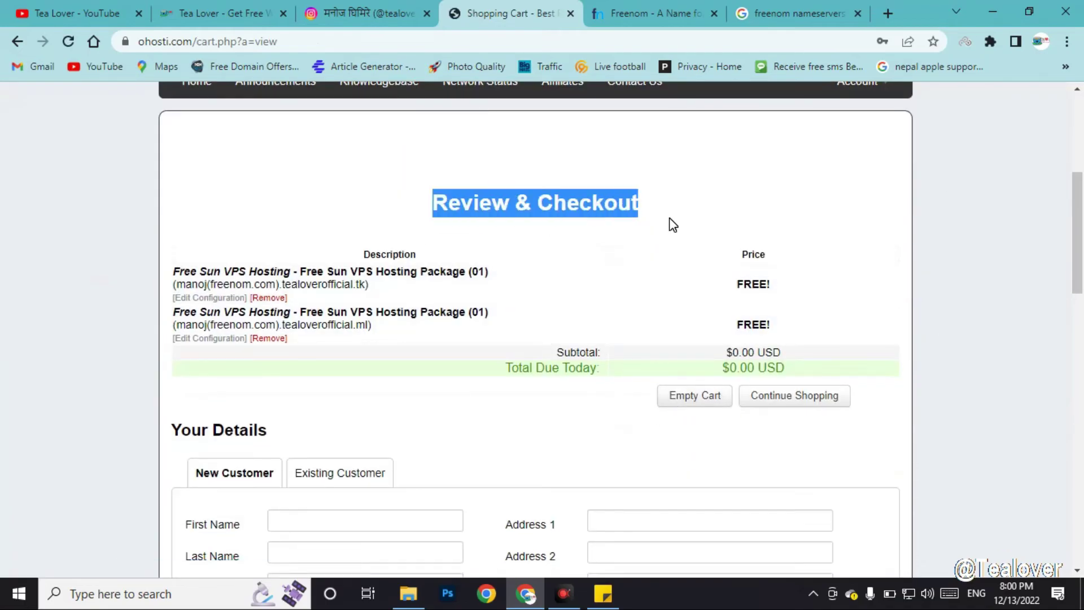
left_click(649, 259)
scroll(967, 300, "down", 1)
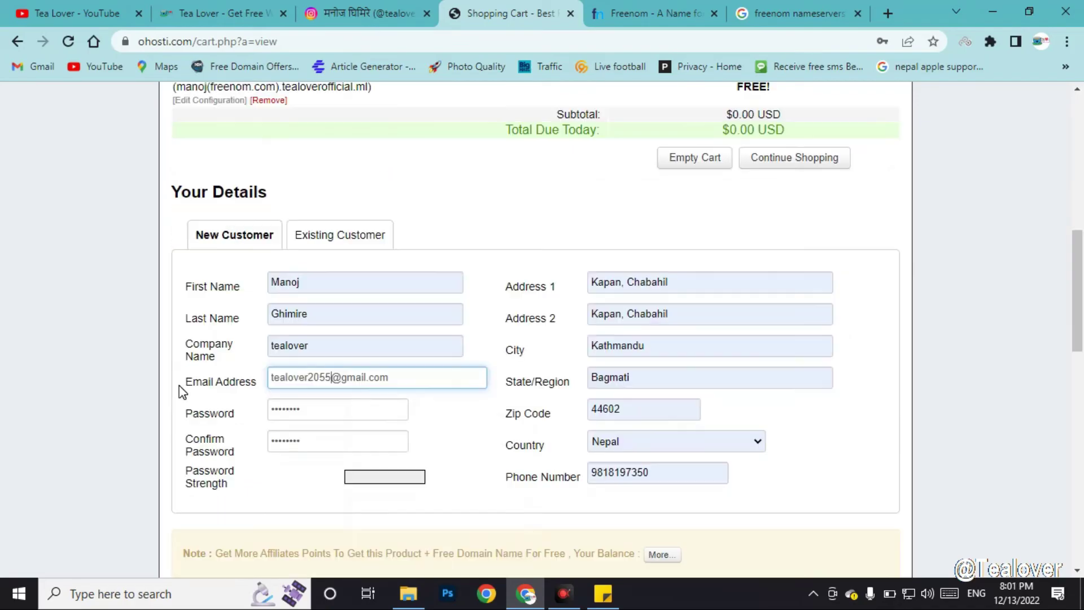
left_click(147, 428)
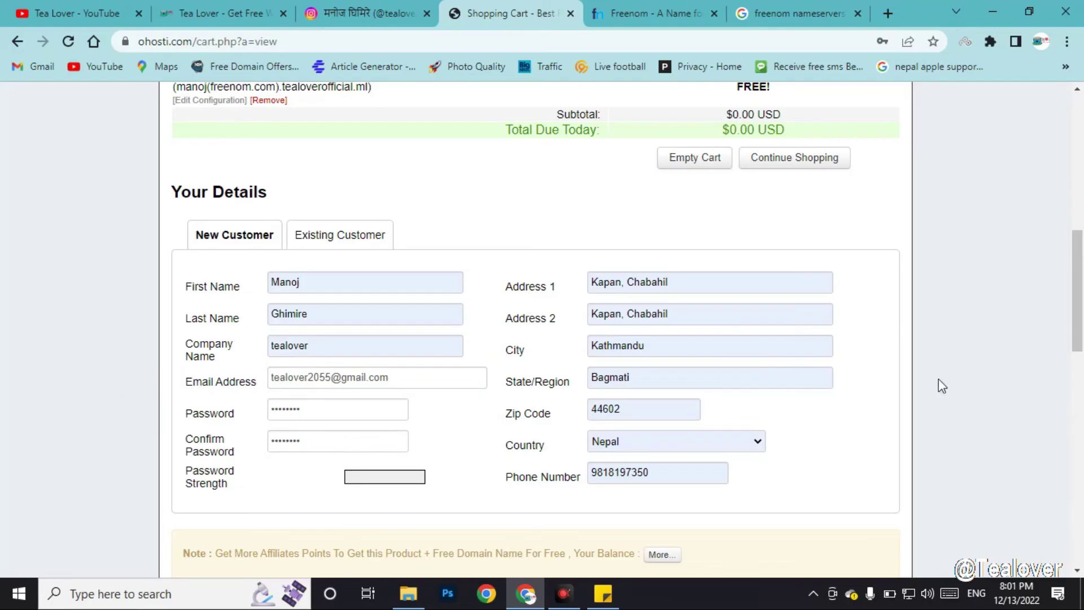
Agree to the Terms of Service and complete the order.
scroll(169, 358, "up", 2)
scroll(172, 361, "down", 5)
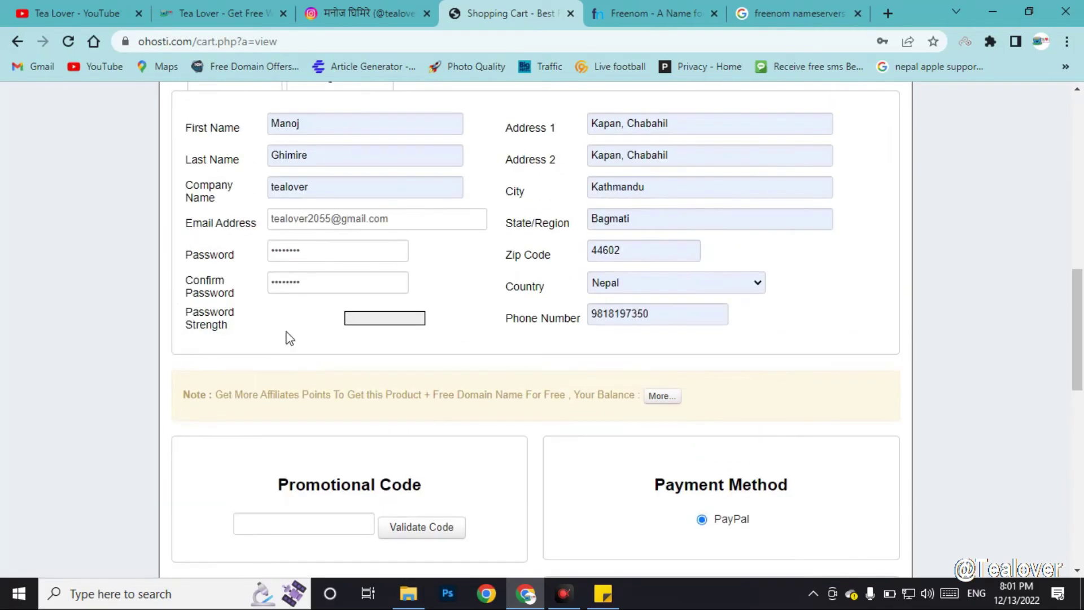
scroll(448, 356, "up", 3)
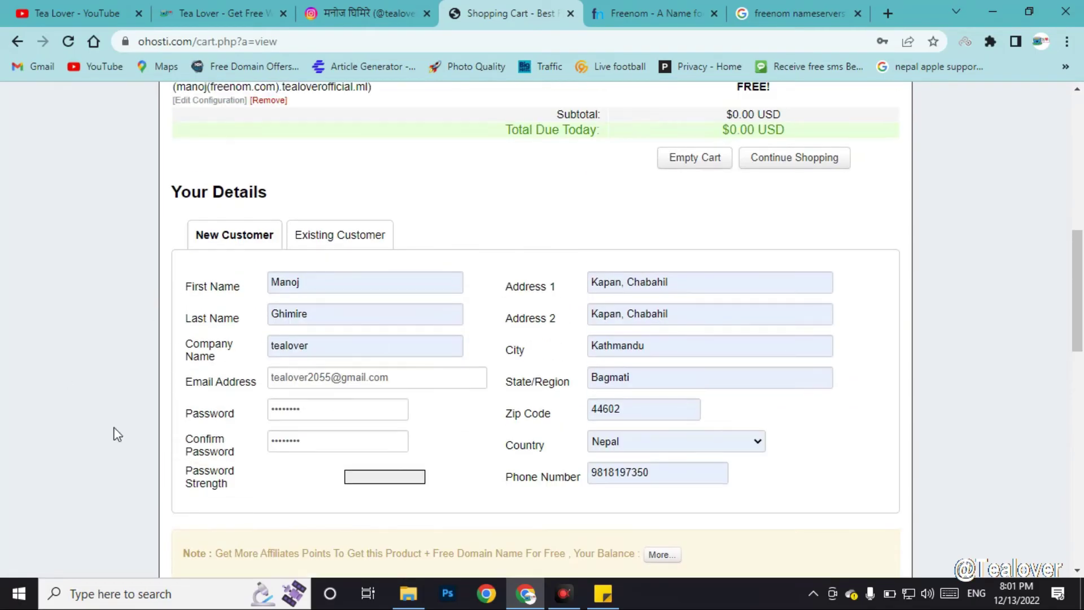
scroll(823, 278, "down", 10)
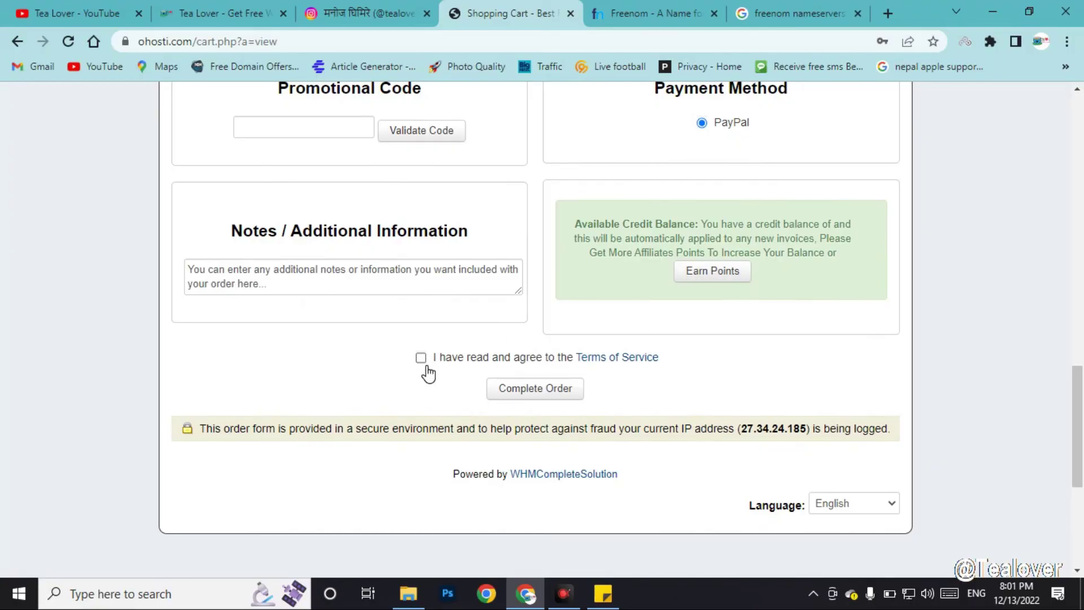
left_click(421, 359)
scroll(364, 402, "up", 6)
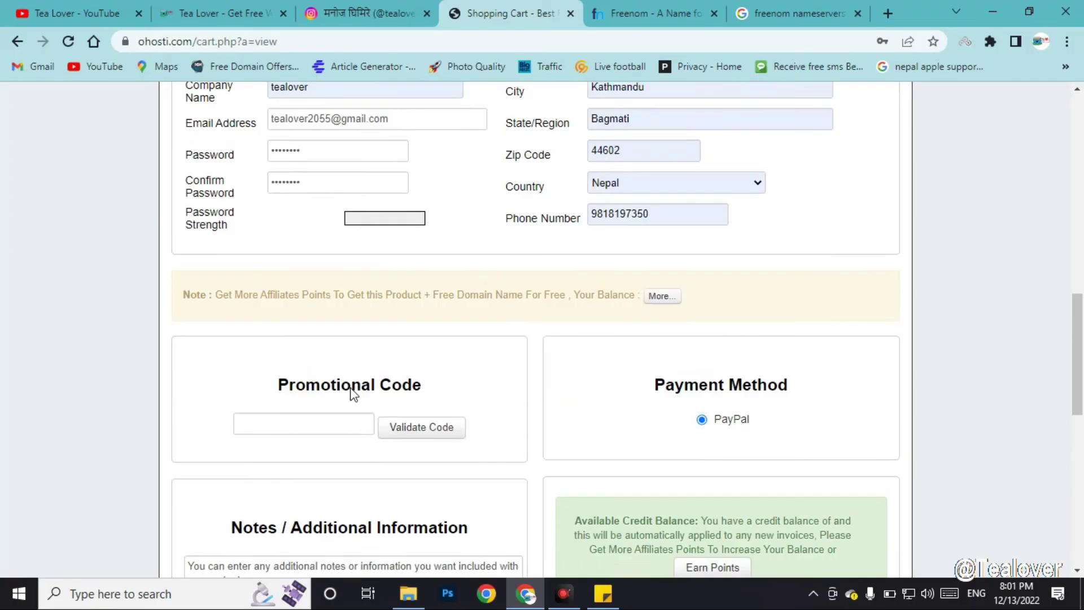
scroll(380, 407, "down", 8)
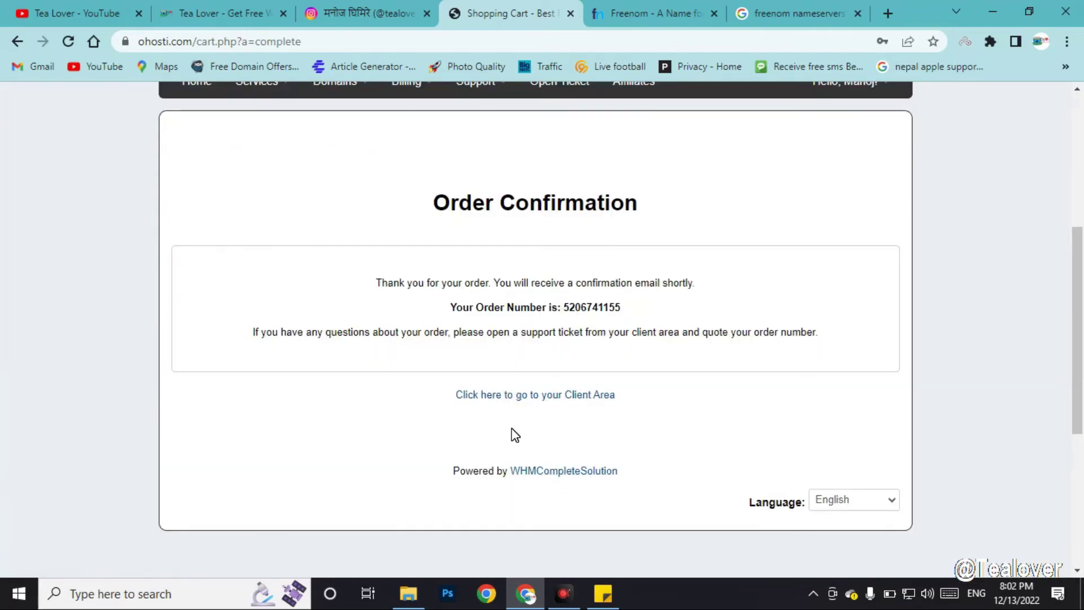
Go from the Order Confirmation page to the Client Area account overview.
scroll(118, 402, "up", 4)
scroll(125, 404, "down", 3)
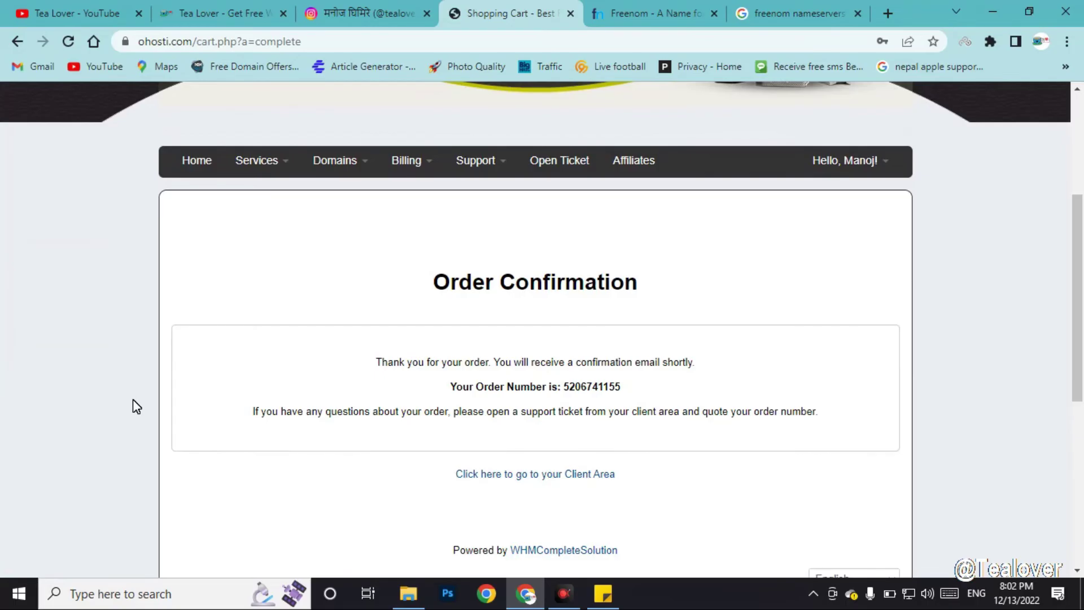
left_click(570, 474)
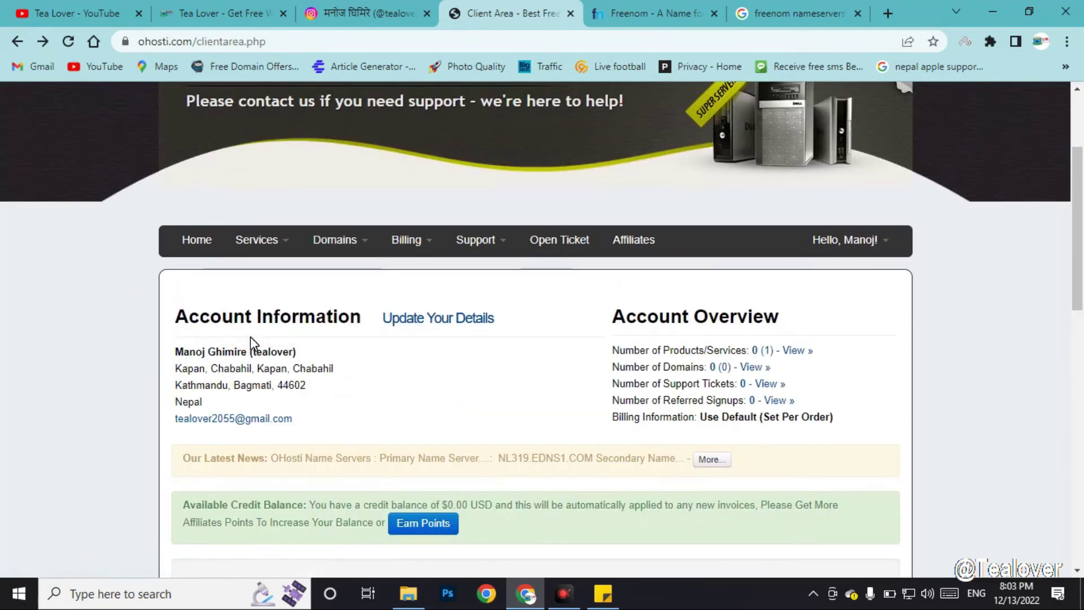
Open My Services and review the Free Sun VPS Hosting Package row, $0.00 USD, Pending.
left_click(267, 240)
left_click(268, 272)
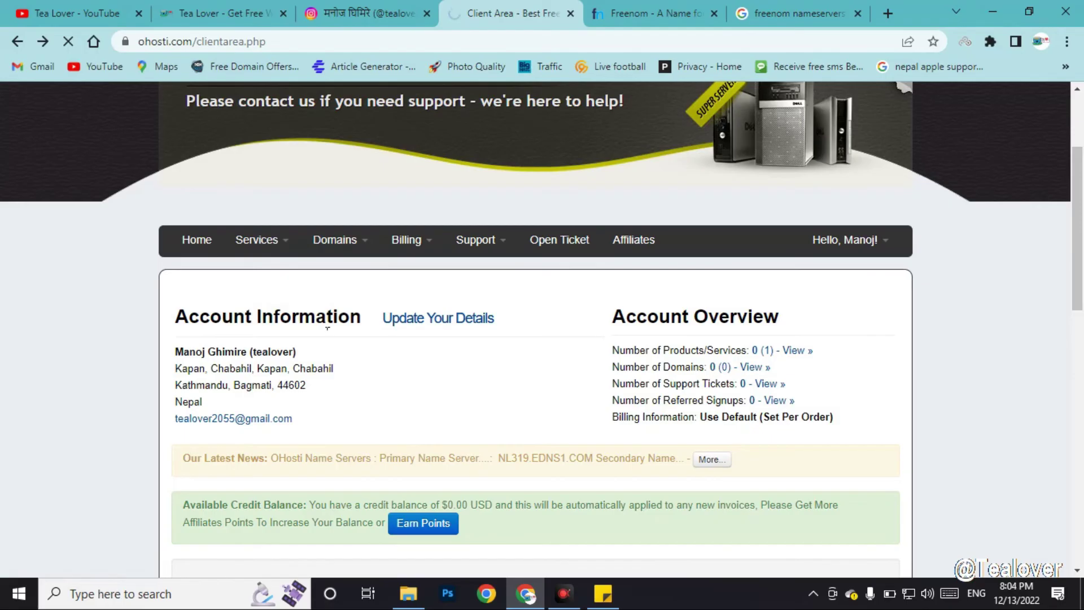
scroll(323, 336, "down", 4)
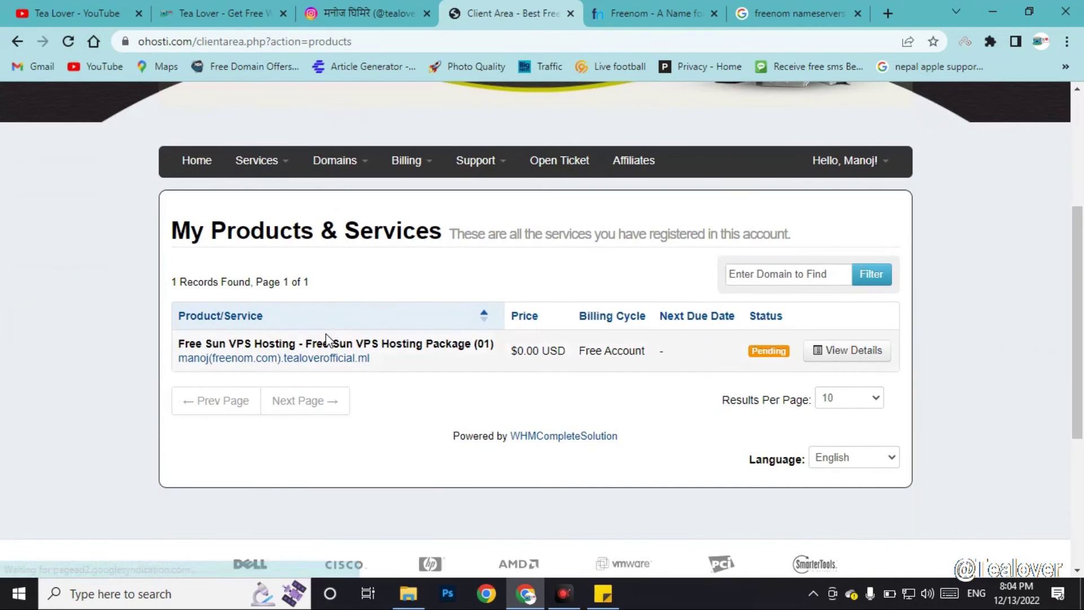
left_click_drag(111, 337, 605, 367)
left_click(581, 388)
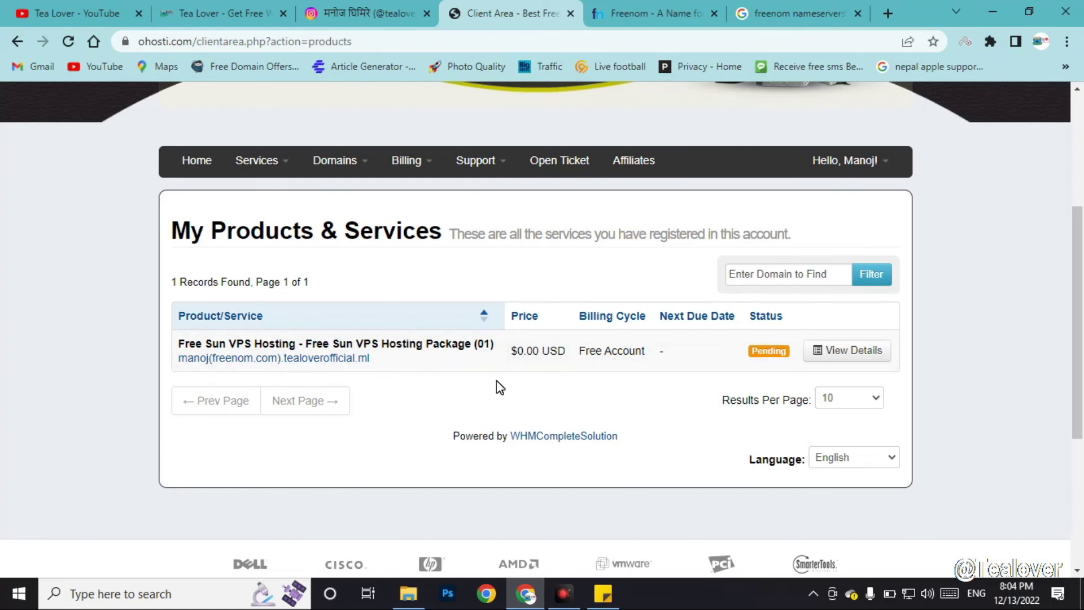
scroll(503, 392, "up", 1)
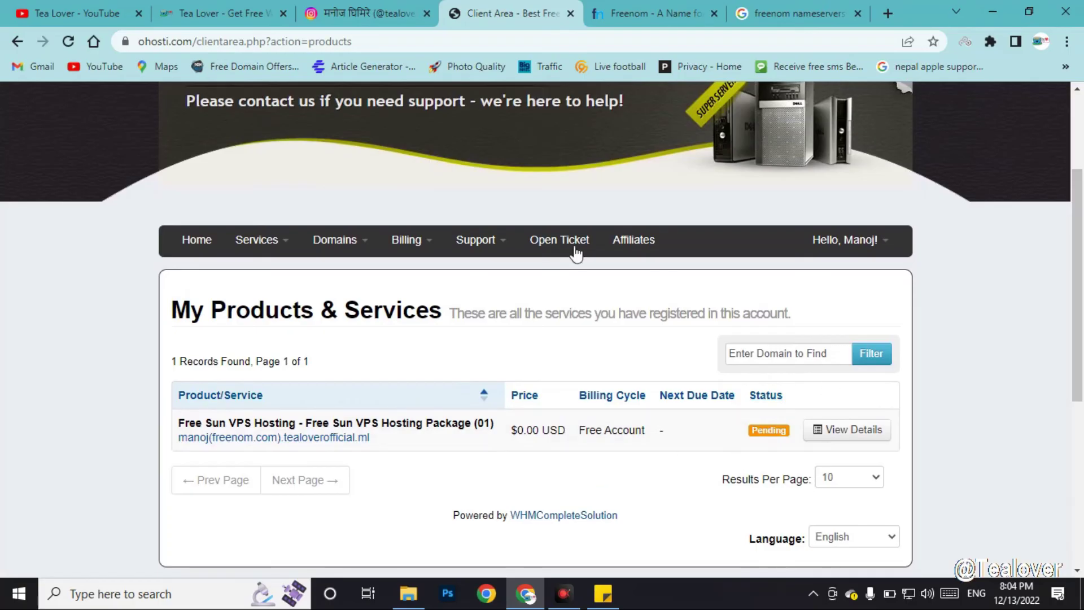
Browse the Tea Lover channel's YouTube videos, glance at Instagram, then return to YouTube.
left_click(104, 5)
scroll(604, 373, "down", 5)
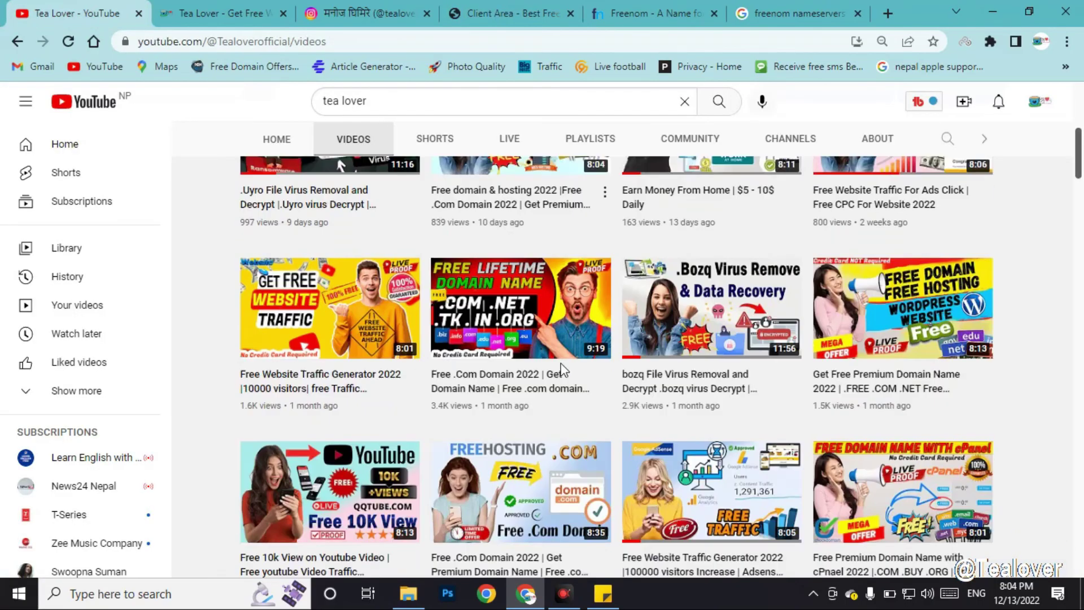
scroll(612, 383, "up", 7)
scroll(613, 382, "up", 4)
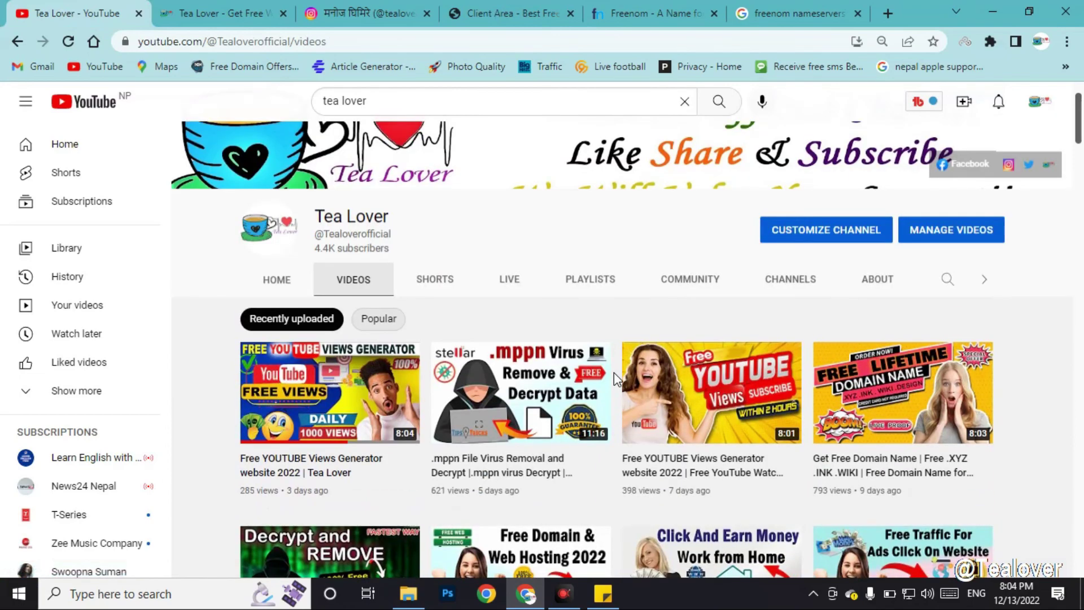
scroll(614, 372, "down", 5)
mouse_move(542, 312)
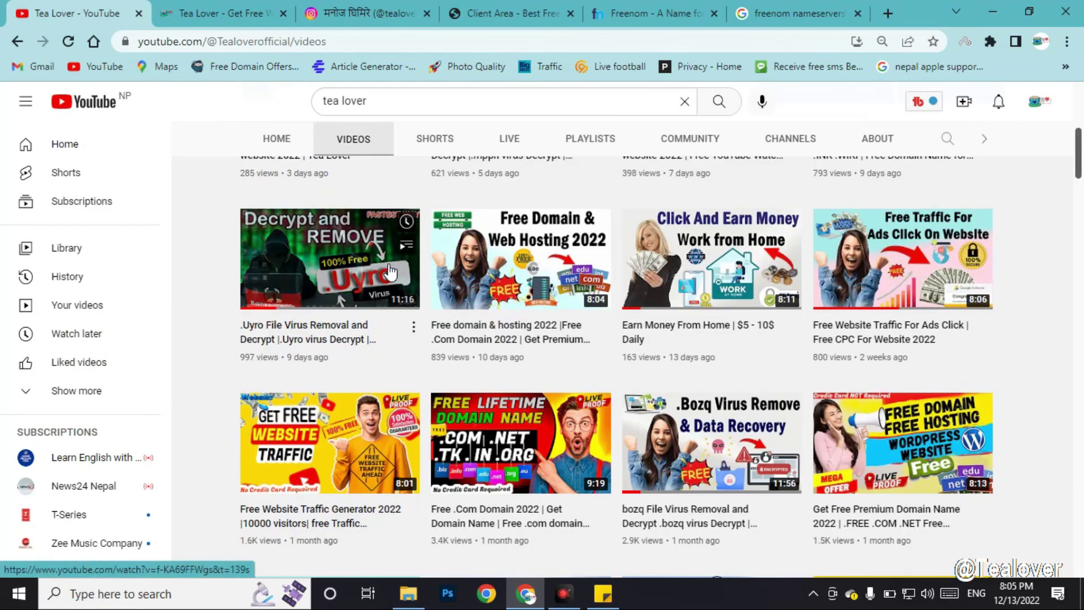
left_click(421, 12)
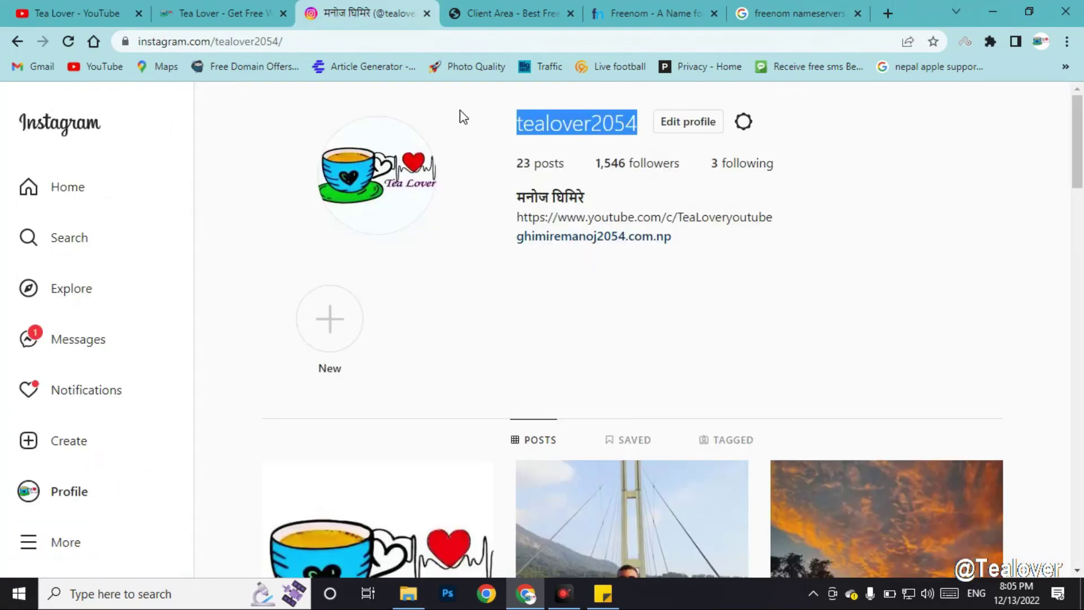
left_click(146, 16)
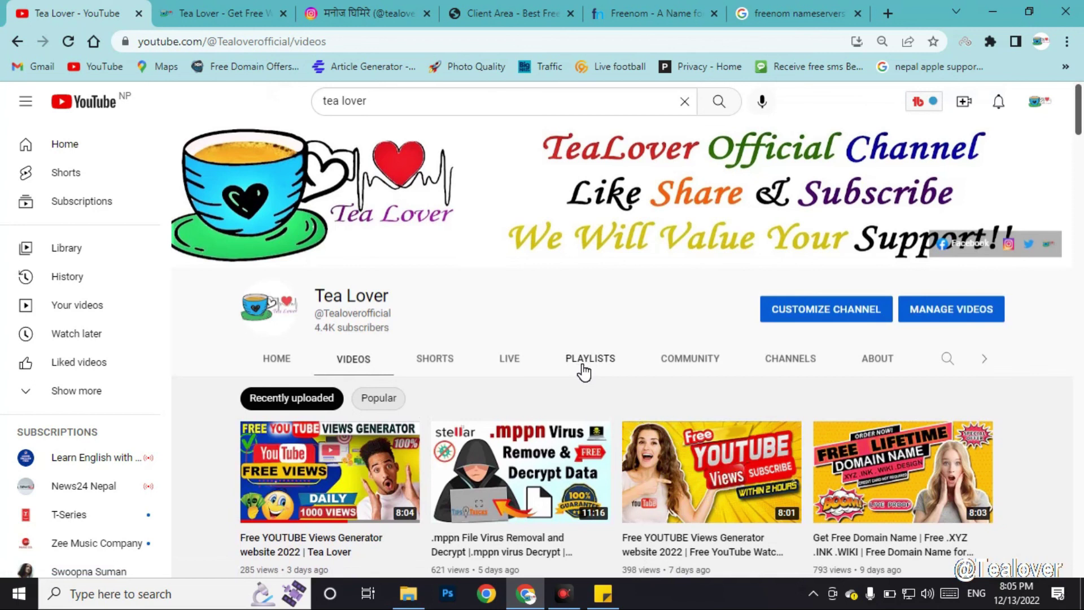